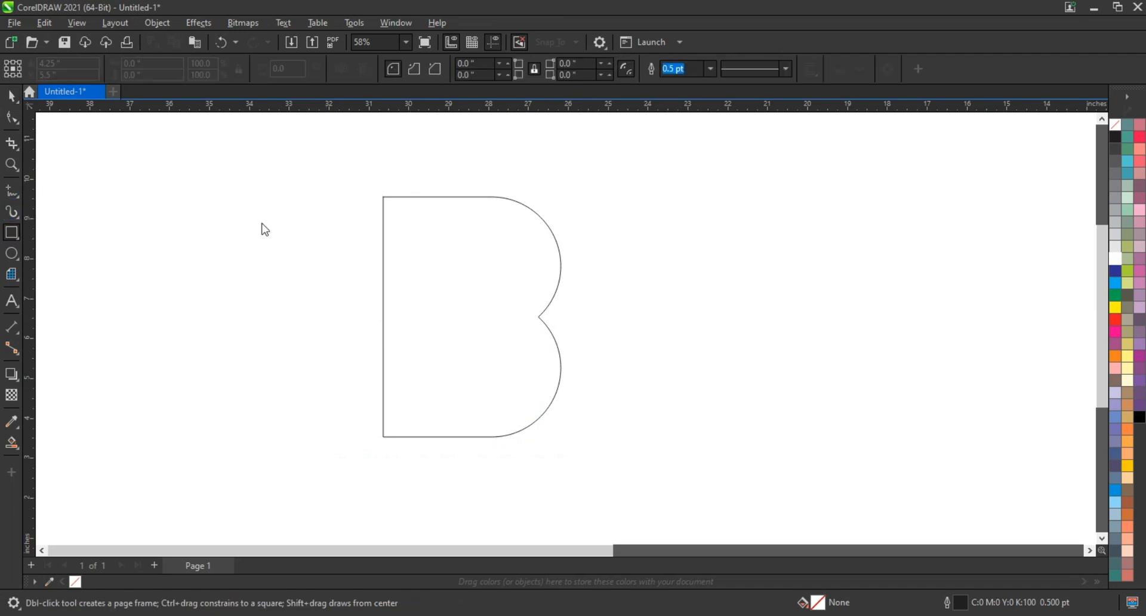
Draw a vertical line about 6.83 in long across the B's stem and copy it rightward into two close pairs and one single line.
{"action": "key", "text": "F5"}
{"action": "left_click_drag", "start_coordinate": [409, 186], "coordinate": [409, 457]}
{"action": "key", "text": "space"}
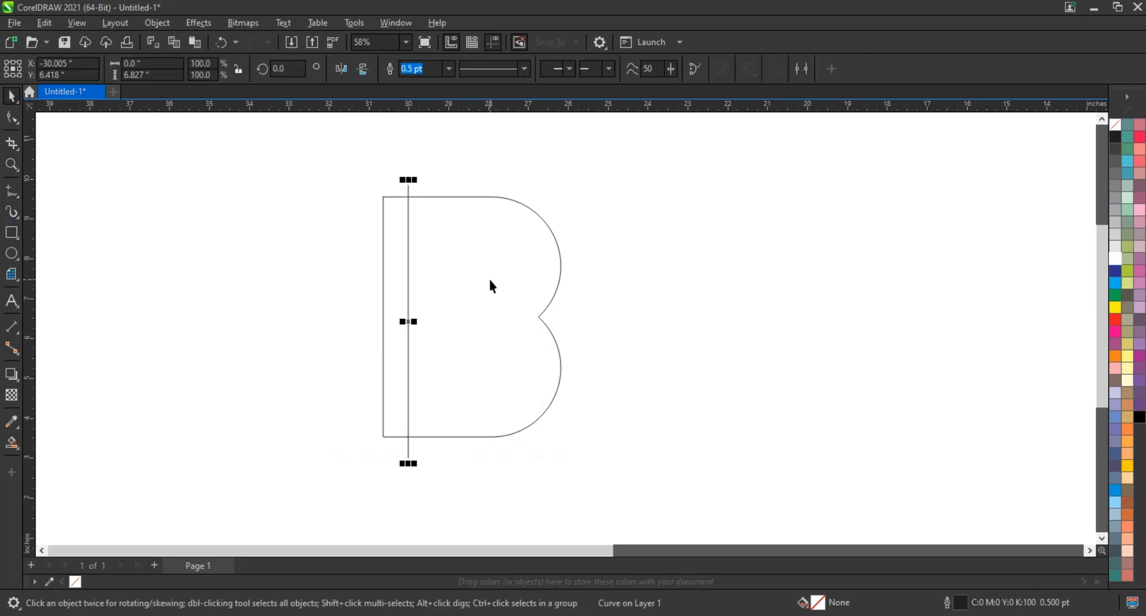
{"action": "left_click_drag", "start_coordinate": [410, 274], "coordinate": [413, 271]}
{"action": "left_click_drag", "start_coordinate": [439, 479], "coordinate": [440, 478]}
{"action": "left_click_drag", "start_coordinate": [415, 322], "coordinate": [480, 330]}
{"action": "right_click", "coordinate": [449, 325]}
Add a copy of the line rotated to 315° so it rises diagonally across the five vertical lines.
{"action": "left_click_drag", "start_coordinate": [483, 211], "coordinate": [678, 282]}
{"action": "left_click", "coordinate": [614, 229]}
{"action": "key", "text": "ctrl+z"}
{"action": "left_click", "coordinate": [615, 225]}
{"action": "left_click_drag", "start_coordinate": [675, 280], "coordinate": [480, 226]}
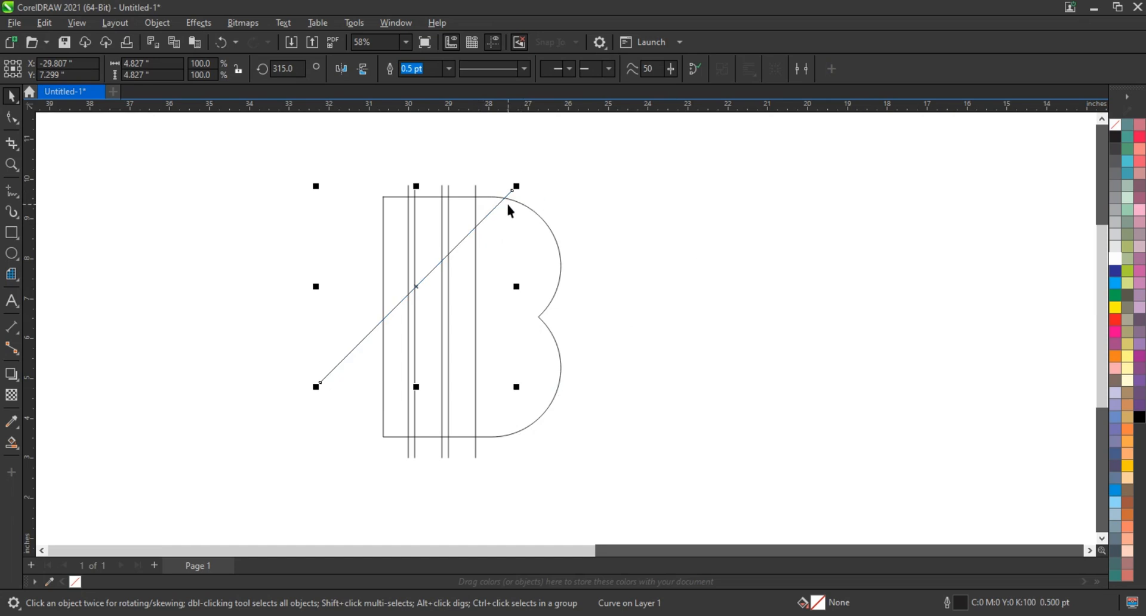
Add three parallel lines sloping down across the B's bowls, each starting near the diagonal's crossings with the vertical lines.
{"action": "left_click", "coordinate": [497, 206]}
{"action": "left_click_drag", "start_coordinate": [521, 186], "coordinate": [561, 392]}
{"action": "right_click", "coordinate": [523, 341]}
{"action": "left_click", "coordinate": [684, 356]}
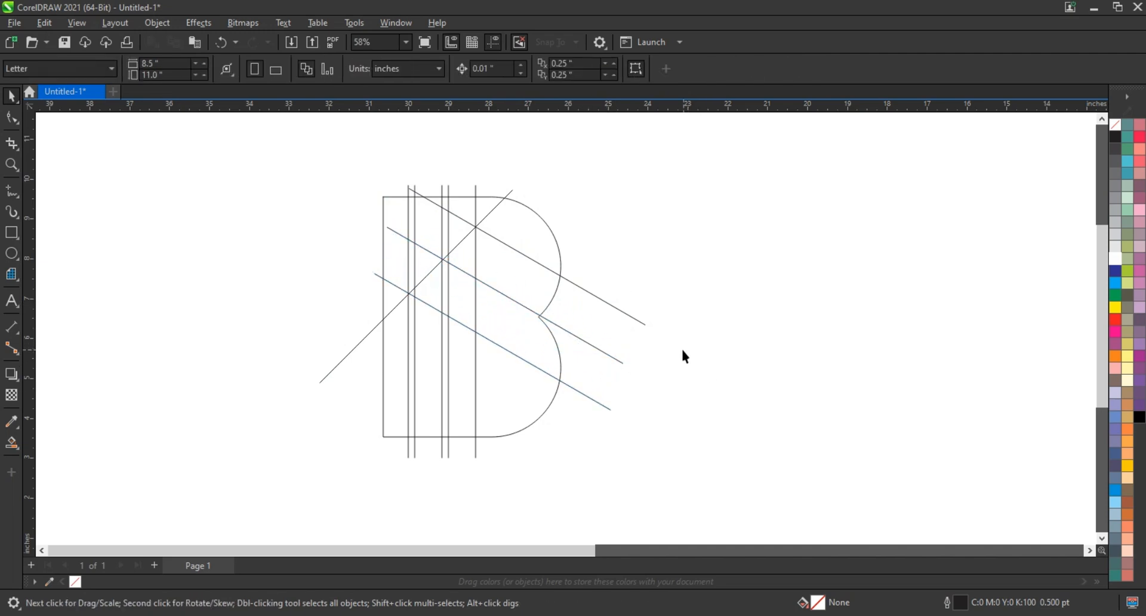
Smart Fill every region of the B below the rising diagonal and the uppermost sloping line with blue.
{"action": "left_click", "coordinate": [11, 443]}
{"action": "left_click", "coordinate": [391, 385]}
{"action": "left_click", "coordinate": [412, 364]}
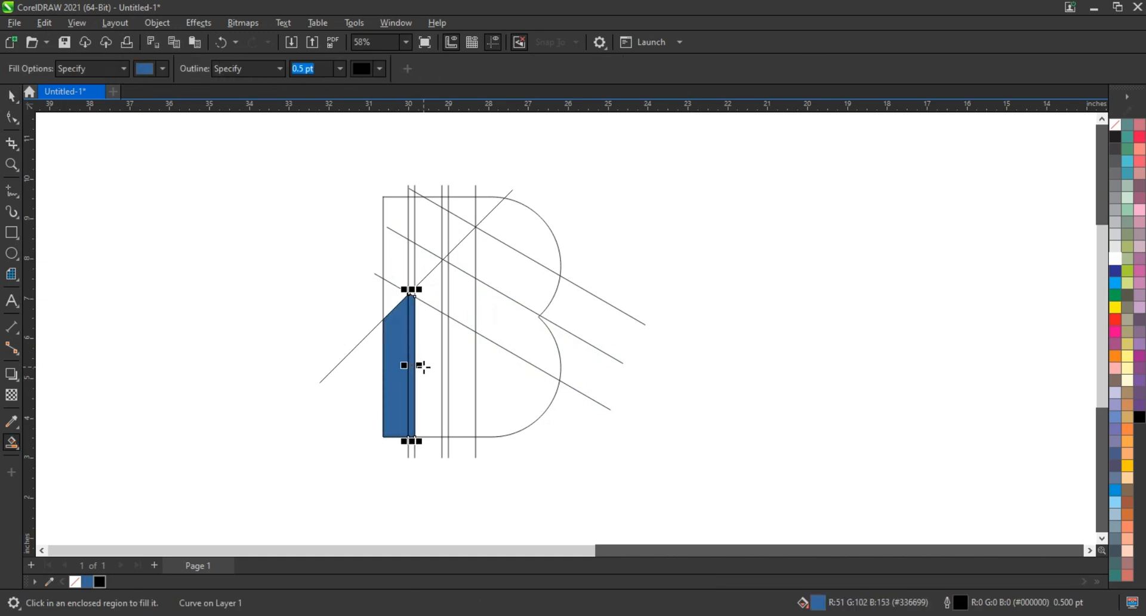
{"action": "left_click", "coordinate": [441, 348]}
{"action": "left_click", "coordinate": [446, 352]}
{"action": "left_click", "coordinate": [462, 358]}
{"action": "left_click", "coordinate": [459, 256]}
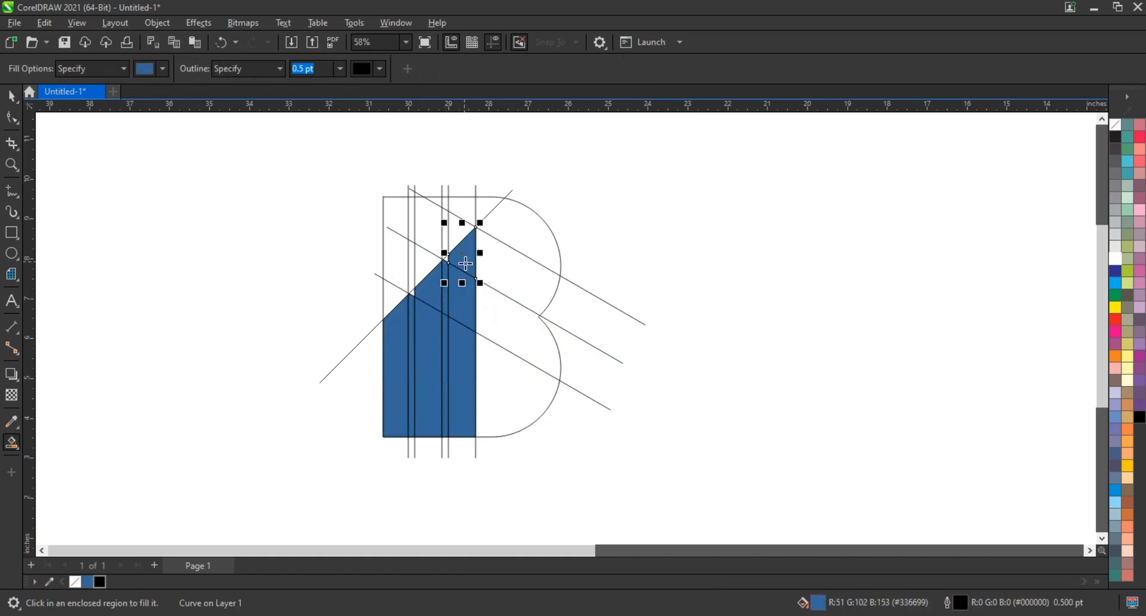
{"action": "left_click", "coordinate": [504, 274]}
{"action": "left_click", "coordinate": [506, 345]}
{"action": "left_click", "coordinate": [515, 388]}
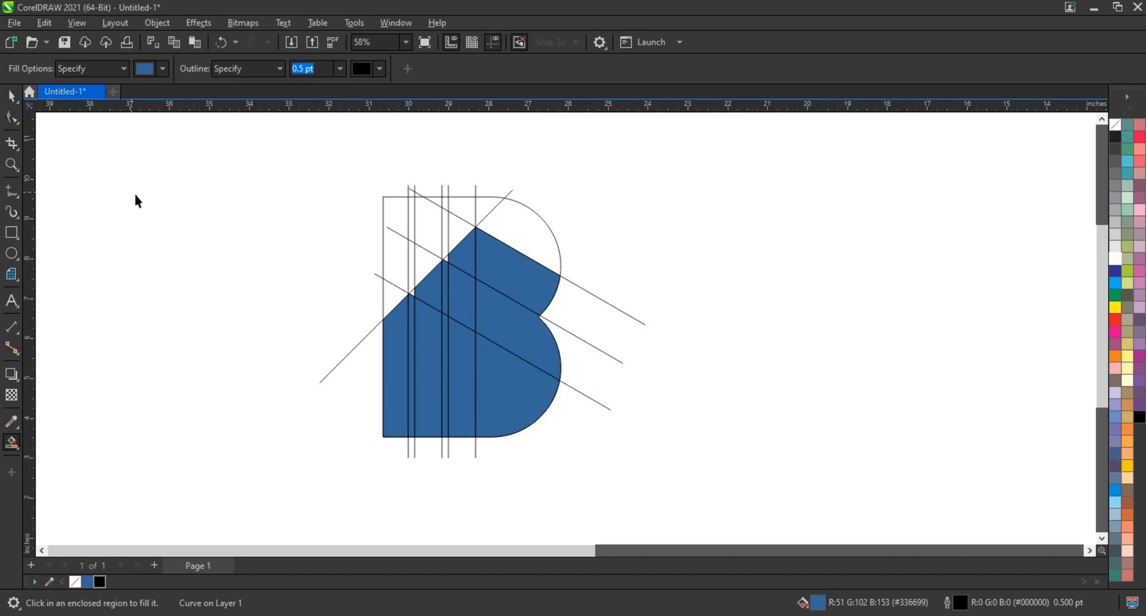
Delete the three rightmost vertical construction lines and the rising diagonal line.
{"action": "key", "text": "space"}
{"action": "left_click", "coordinate": [443, 188]}
{"action": "key", "text": "Delete"}
{"action": "left_click", "coordinate": [447, 188]}
{"action": "key", "text": "Delete"}
{"action": "left_click", "coordinate": [510, 192]}
{"action": "key", "text": "Delete"}
{"action": "left_click", "coordinate": [476, 189]}
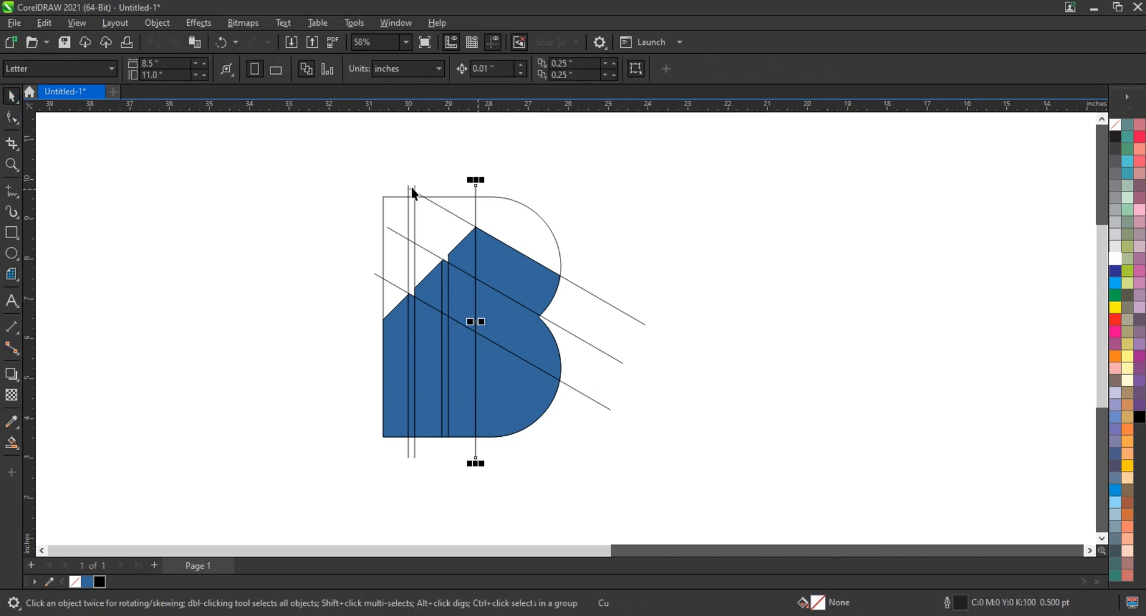
{"action": "key", "text": "Delete"}
Delete the two remaining vertical construction lines and the three sloping lines.
{"action": "left_click", "coordinate": [412, 191]}
{"action": "key", "text": "Delete"}
{"action": "left_click", "coordinate": [412, 188]}
{"action": "key", "text": "Delete"}
{"action": "left_click", "coordinate": [410, 203]}
{"action": "key", "text": "Delete"}
{"action": "left_click", "coordinate": [408, 244]}
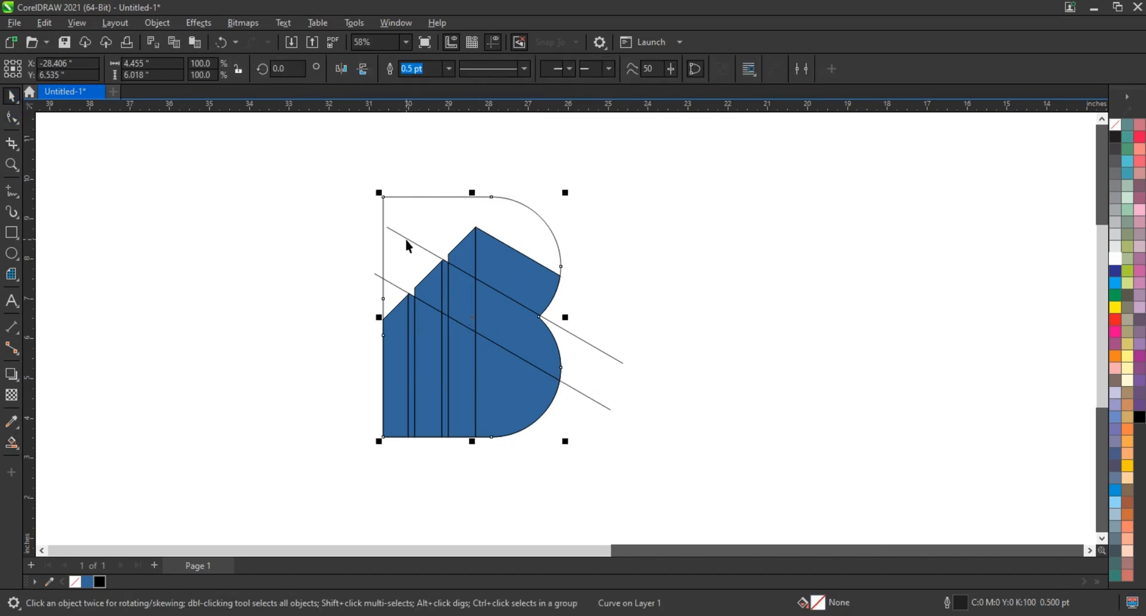
{"action": "left_click", "coordinate": [406, 239]}
{"action": "key", "text": "Delete"}
{"action": "left_click", "coordinate": [389, 282]}
{"action": "key", "text": "Delete"}
Fill the original B outline black, then weld the three blue pieces of its bowls and fill them 20% black.
{"action": "left_click", "coordinate": [383, 296]}
{"action": "left_click", "coordinate": [1139, 417]}
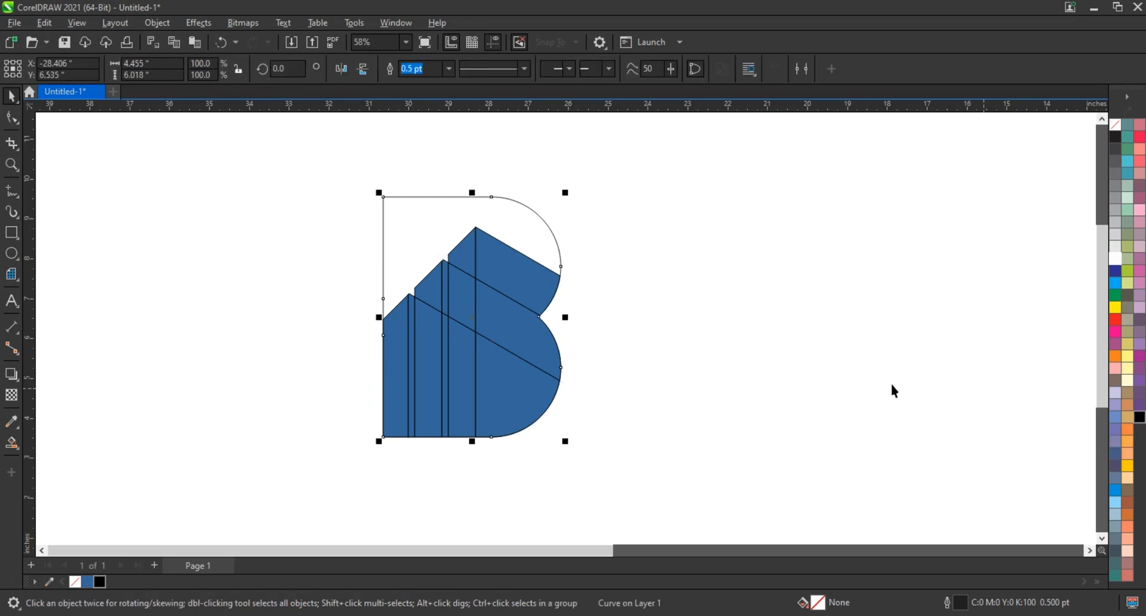
{"action": "left_click", "coordinate": [526, 292]}
{"action": "left_click", "coordinate": [529, 337], "text": "shift"}
{"action": "left_click", "coordinate": [518, 391], "text": "shift"}
{"action": "left_click", "coordinate": [417, 70]}
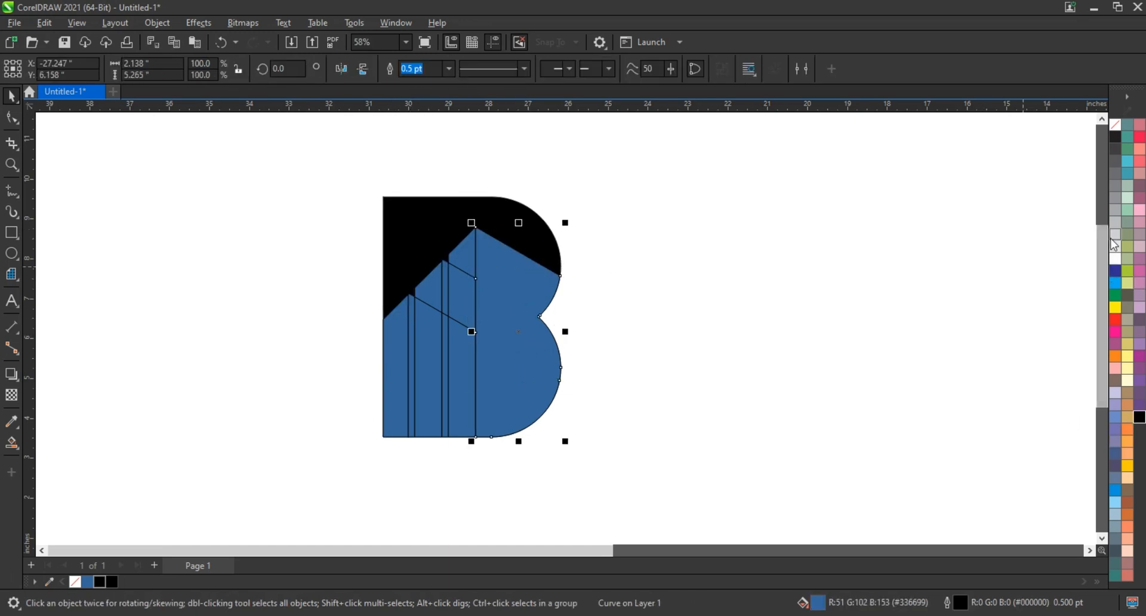
{"action": "left_click", "coordinate": [1114, 238]}
Weld the wide strip beside the grey bowls and fill it white, then weld the adjacent narrow strip and fill it 20% black.
{"action": "left_click", "coordinate": [475, 302]}
{"action": "left_click", "coordinate": [478, 354], "text": "shift"}
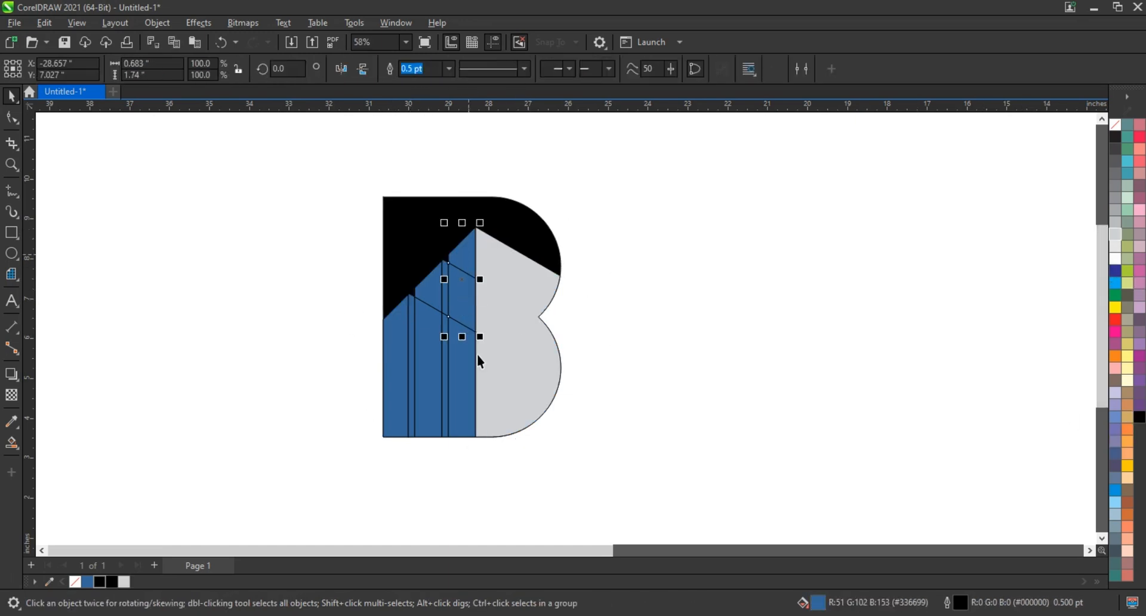
{"action": "left_click", "coordinate": [1115, 261]}
{"action": "left_click", "coordinate": [448, 316]}
{"action": "left_click", "coordinate": [447, 356], "text": "shift"}
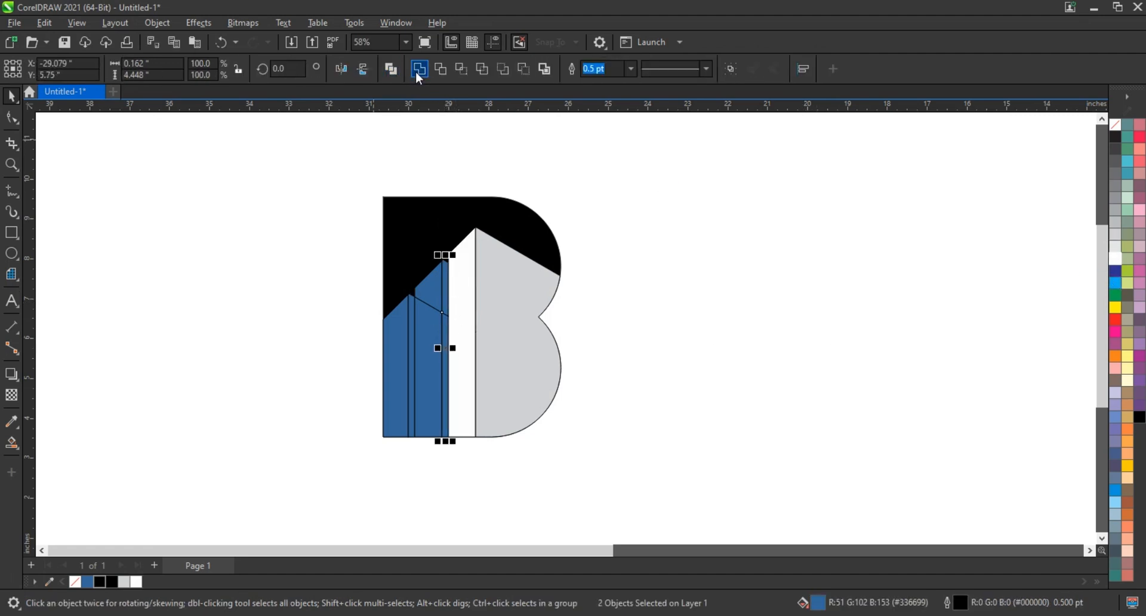
{"action": "left_click", "coordinate": [416, 71]}
{"action": "left_click", "coordinate": [1115, 235]}
Weld the middle wide strip and fill it and the leftmost strip white, with the narrow strip between them light grey.
{"action": "left_click", "coordinate": [439, 354]}
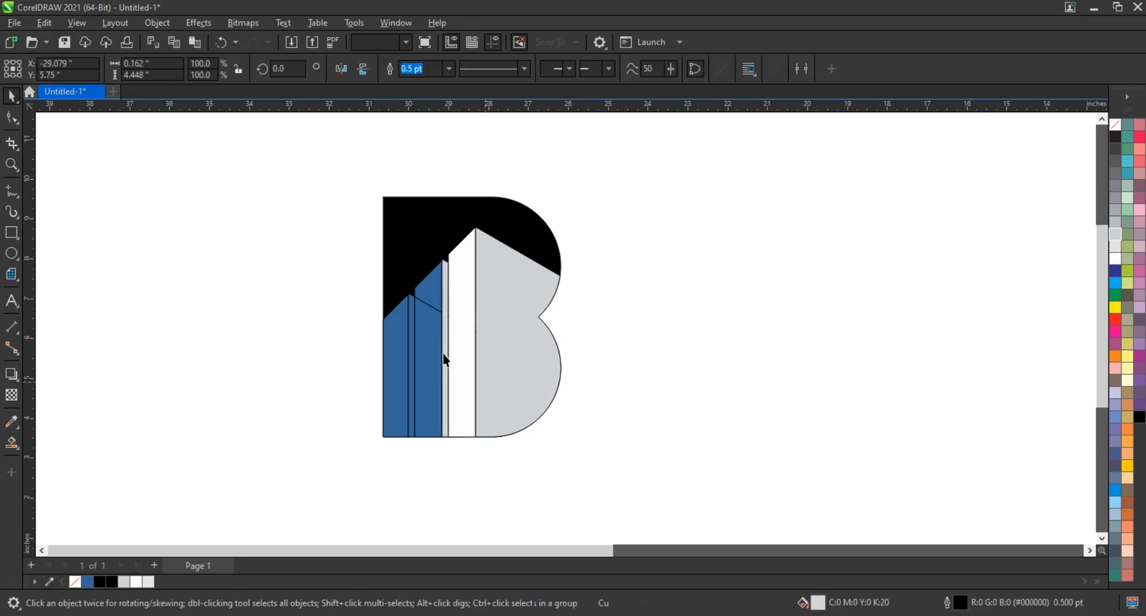
{"action": "left_click", "coordinate": [431, 283], "text": "shift"}
{"action": "left_click", "coordinate": [417, 70]}
{"action": "left_click", "coordinate": [136, 582]}
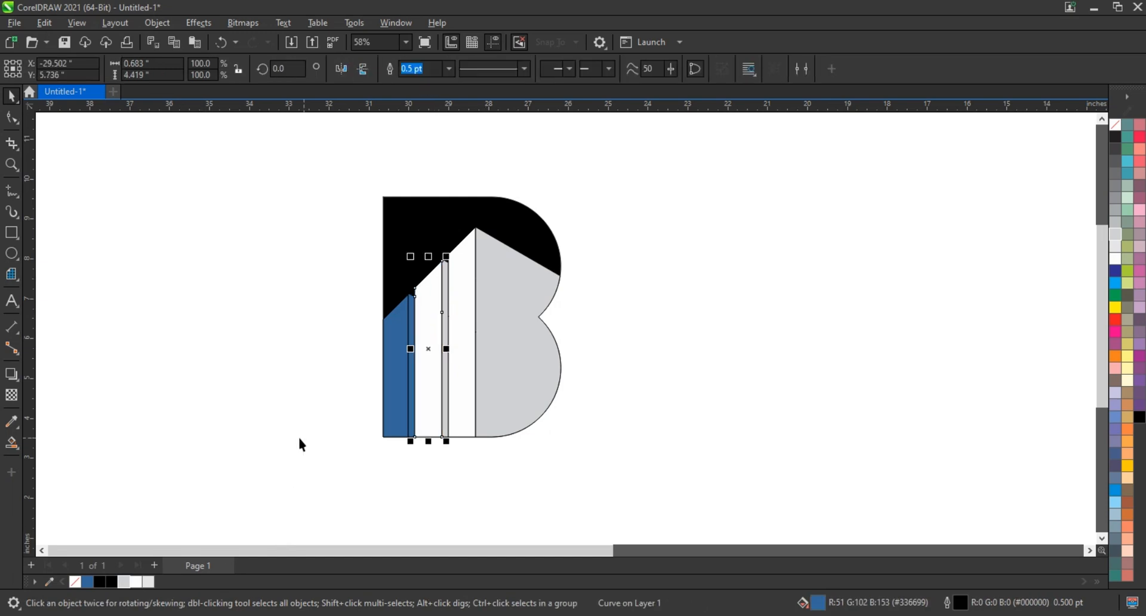
{"action": "left_click", "coordinate": [295, 440]}
{"action": "left_click", "coordinate": [399, 379]}
{"action": "left_click", "coordinate": [136, 582]}
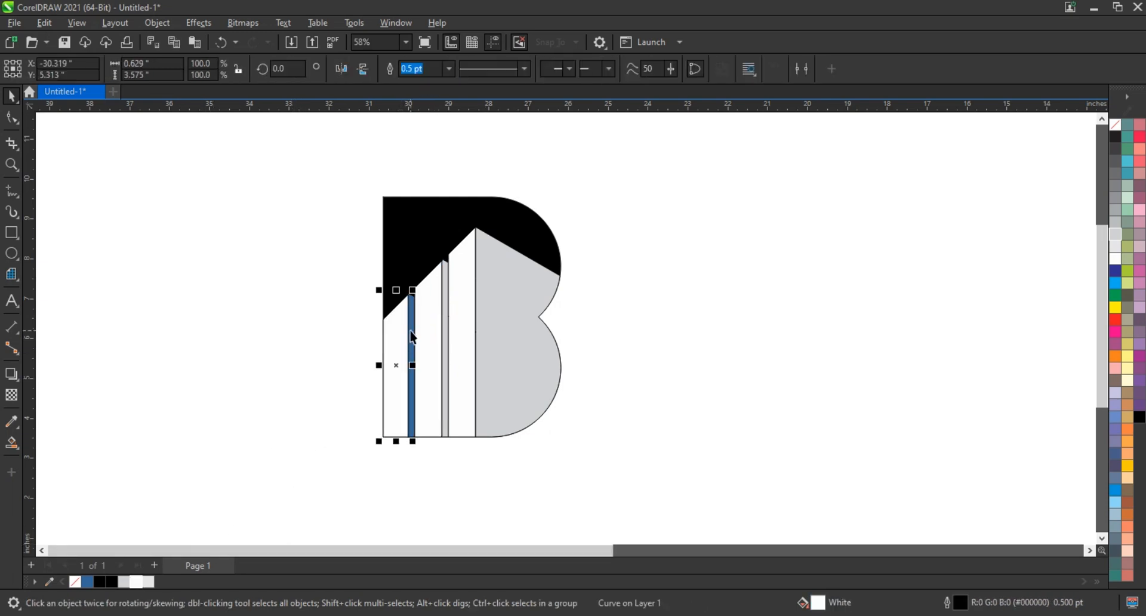
{"action": "key", "text": "Tab"}
Remove the outline from all pieces of the B.
{"action": "left_click_drag", "start_coordinate": [596, 470], "coordinate": [599, 472]}
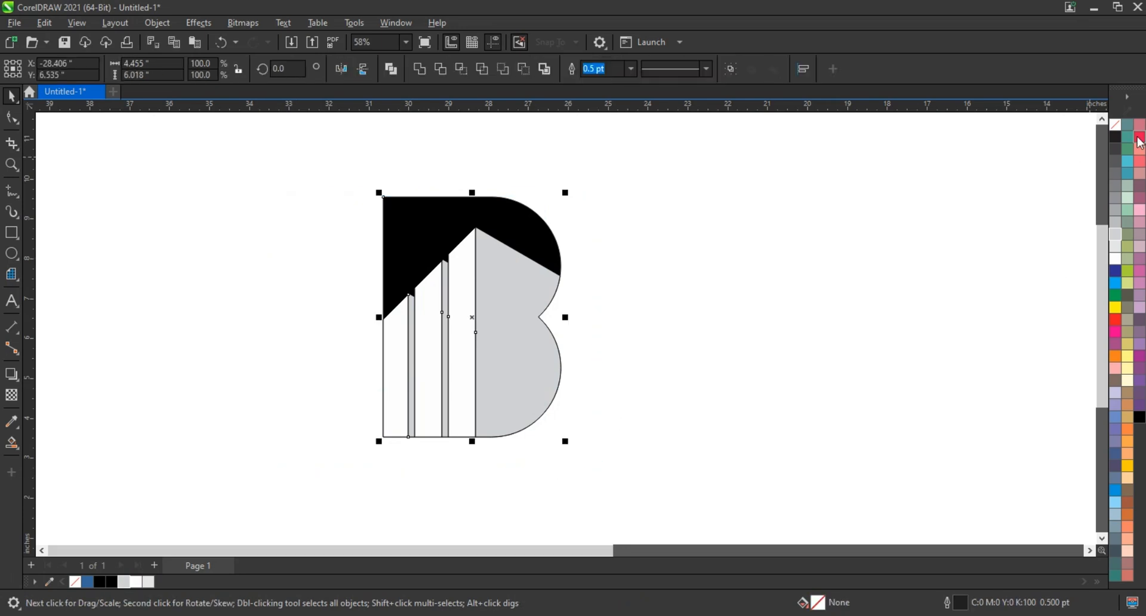
{"action": "right_click", "coordinate": [1115, 125]}
{"action": "left_click", "coordinate": [1106, 134]}
{"action": "left_click", "coordinate": [724, 324]}
Fill the bowl section and the two narrow strips with 60% black.
{"action": "scroll", "coordinate": [724, 323], "scroll_direction": "down", "scroll_amount": 1}
{"action": "left_click", "coordinate": [482, 298], "text": "shift"}
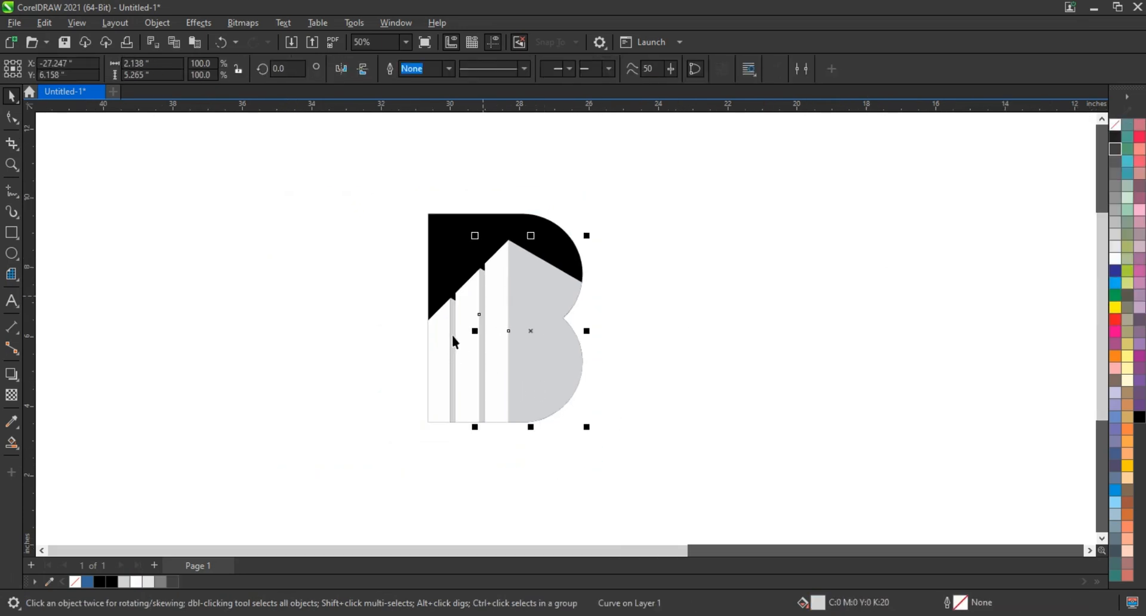
{"action": "left_click", "coordinate": [453, 338], "text": "shift"}
{"action": "left_click", "coordinate": [1116, 173]}
{"action": "left_click", "coordinate": [1116, 187]}
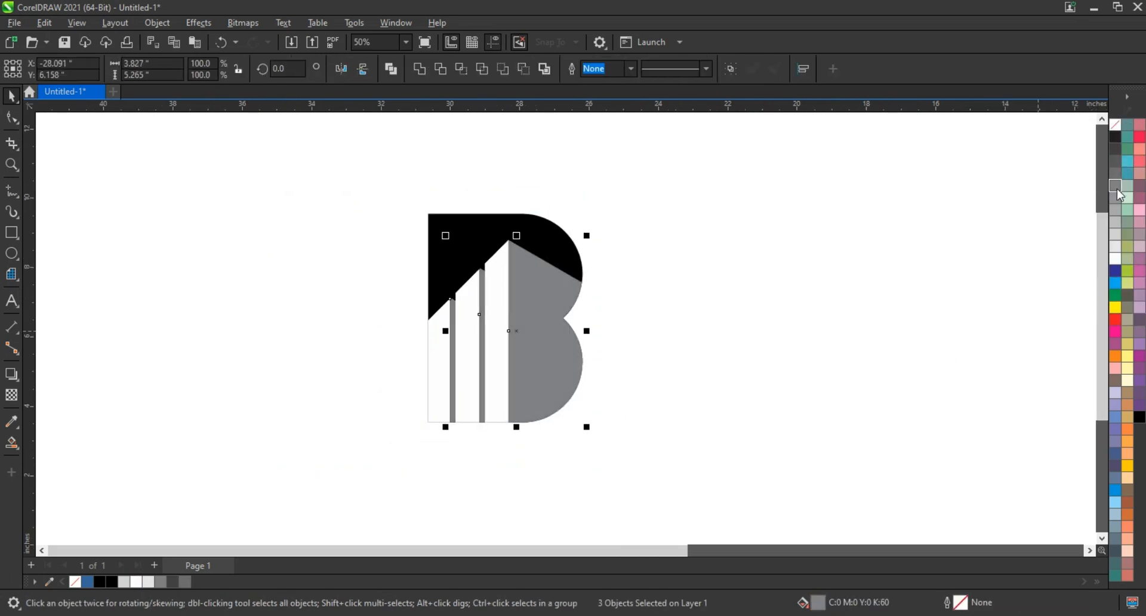
{"action": "left_click", "coordinate": [819, 251]}
{"action": "scroll", "coordinate": [464, 359], "scroll_direction": "up", "scroll_amount": 3}
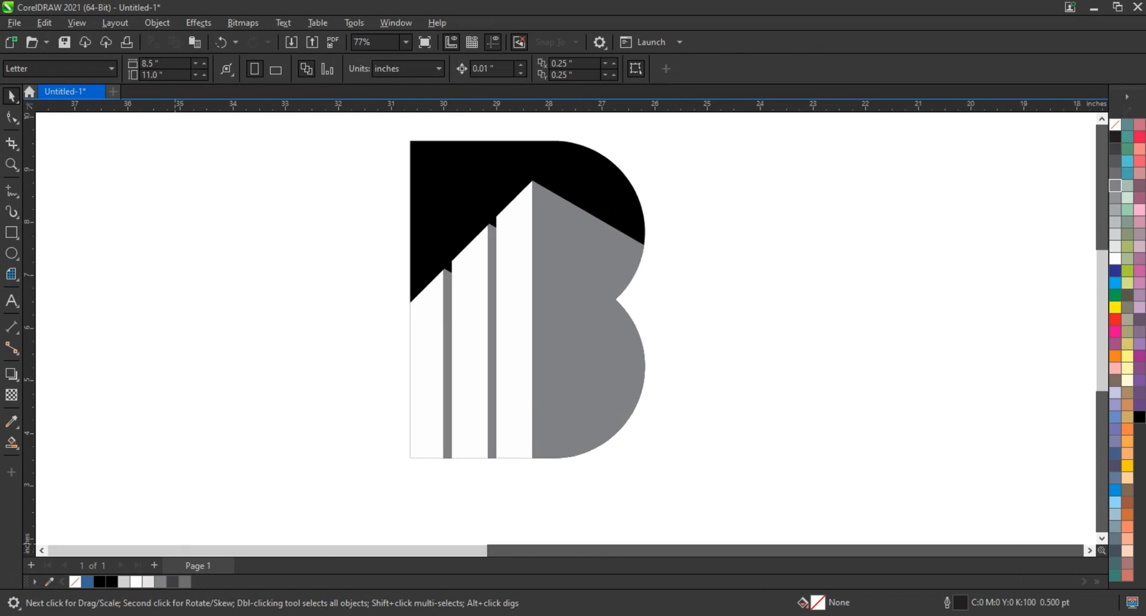
Create a new document and draw a square about 4.44 in wide with corners rounded to about 0.41 in.
{"action": "key", "text": "ctrl+n"}
{"action": "key", "text": "z"}
{"action": "left_click", "coordinate": [12, 234]}
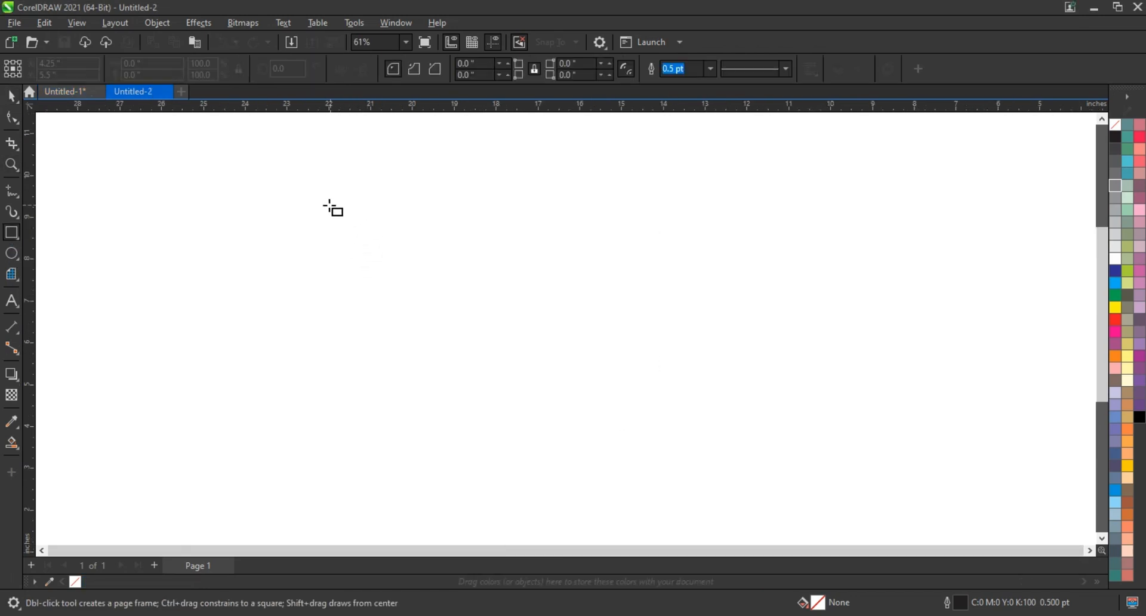
{"action": "left_click_drag", "start_coordinate": [328, 204], "coordinate": [516, 391]}
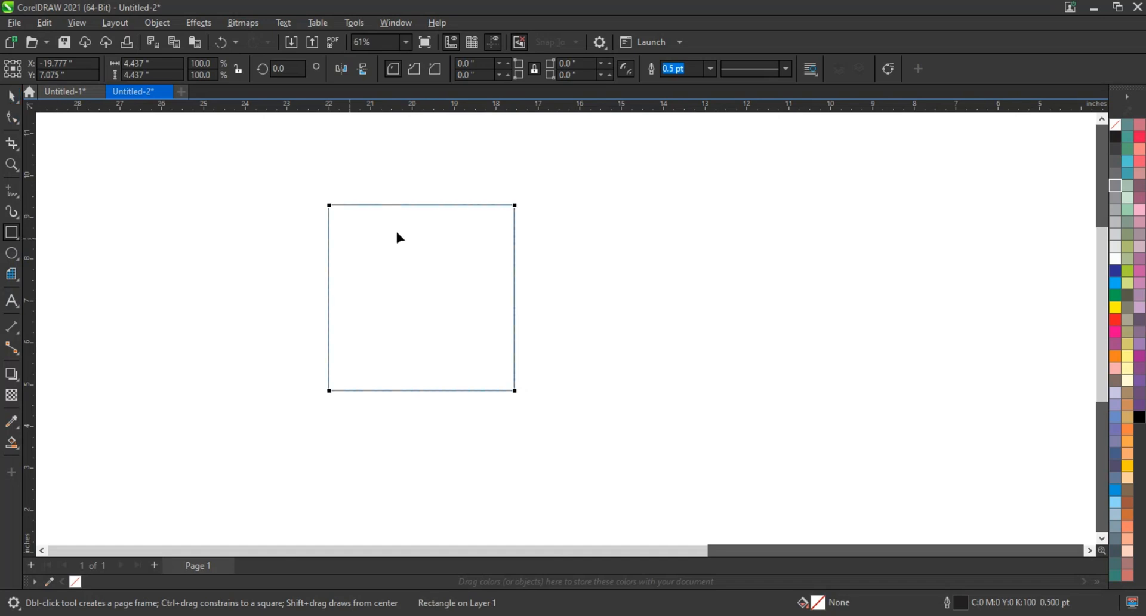
{"action": "key", "text": "F10"}
{"action": "left_click_drag", "start_coordinate": [328, 205], "coordinate": [330, 222]}
Copy the rounded square about 0.63 in lower and use the copy to trim the original down to its top band.
{"action": "left_click_drag", "start_coordinate": [447, 282], "coordinate": [447, 309]}
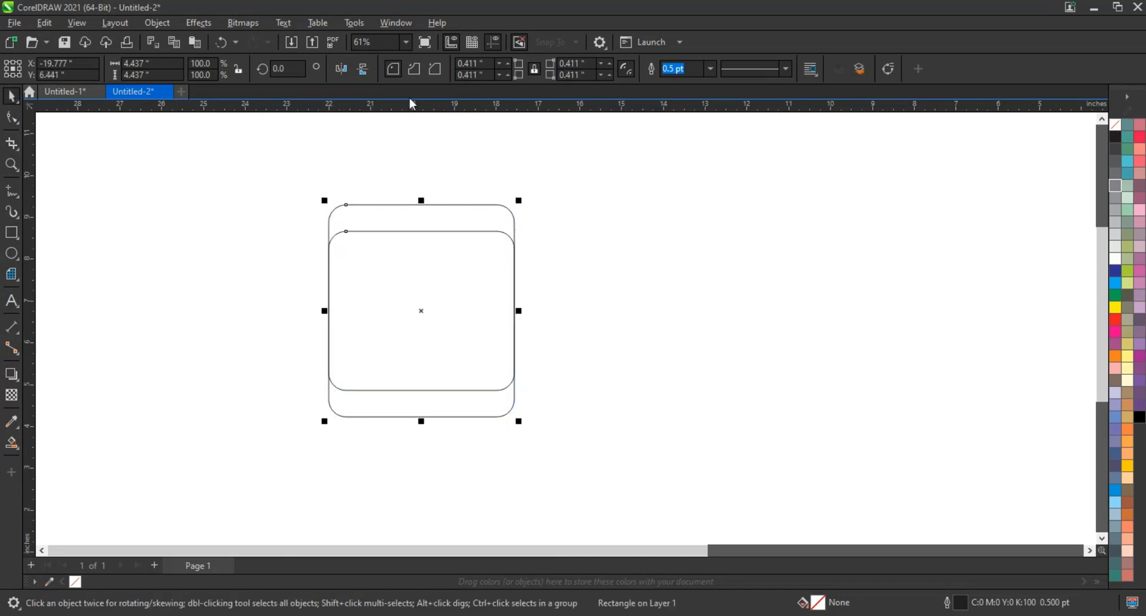
{"action": "left_click", "coordinate": [420, 70]}
{"action": "key", "text": "Delete"}
{"action": "left_click", "coordinate": [459, 221]}
Draw a rectangle about 4.6 by 1.77 in overlapping the band's right end and round its two right corners to 0.886 in.
{"action": "left_click", "coordinate": [11, 164]}
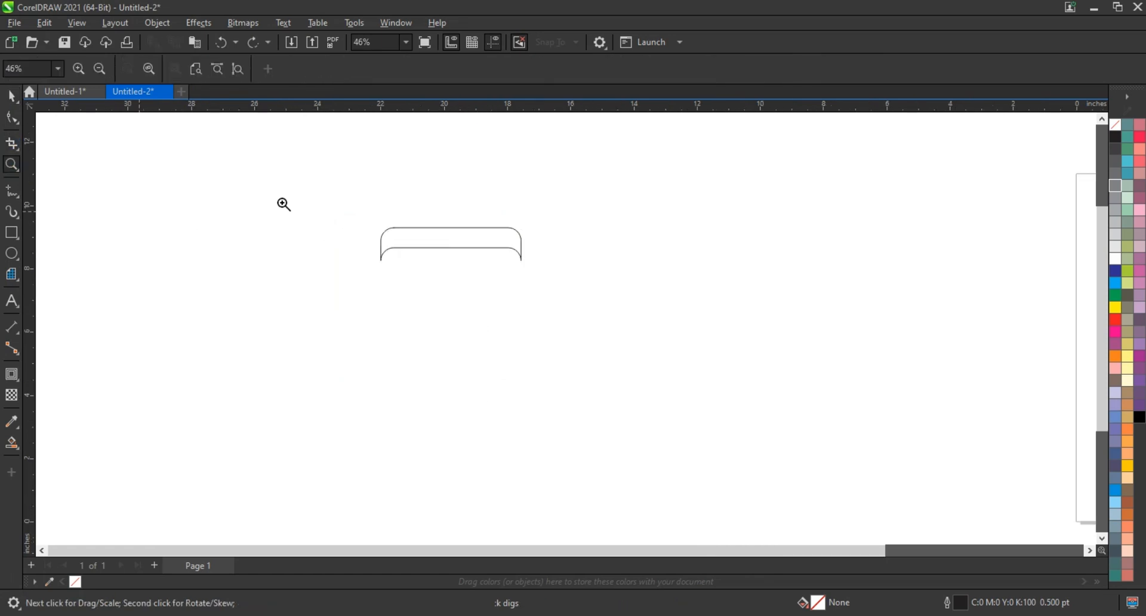
{"action": "left_click_drag", "start_coordinate": [292, 203], "coordinate": [743, 336]}
{"action": "left_click", "coordinate": [12, 233]}
{"action": "mouse_move", "coordinate": [456, 300]}
{"action": "left_mouse_down"}
{"action": "mouse_move", "coordinate": [798, 431]}
{"action": "mouse_move", "coordinate": [787, 315]}
{"action": "left_mouse_up"}
{"action": "left_click", "coordinate": [12, 117]}
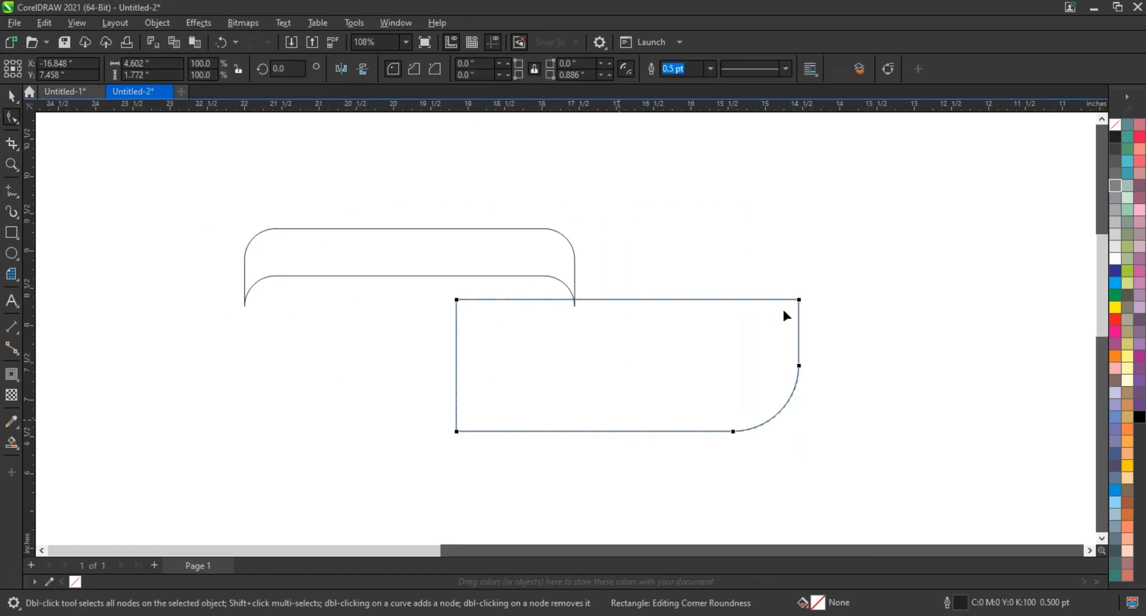
Add a one-step inside contour of about 0.49 in to the rectangle and align its top edge with the band's lower tip.
{"action": "left_click", "coordinate": [14, 376]}
{"action": "left_click_drag", "start_coordinate": [664, 299], "coordinate": [664, 336]}
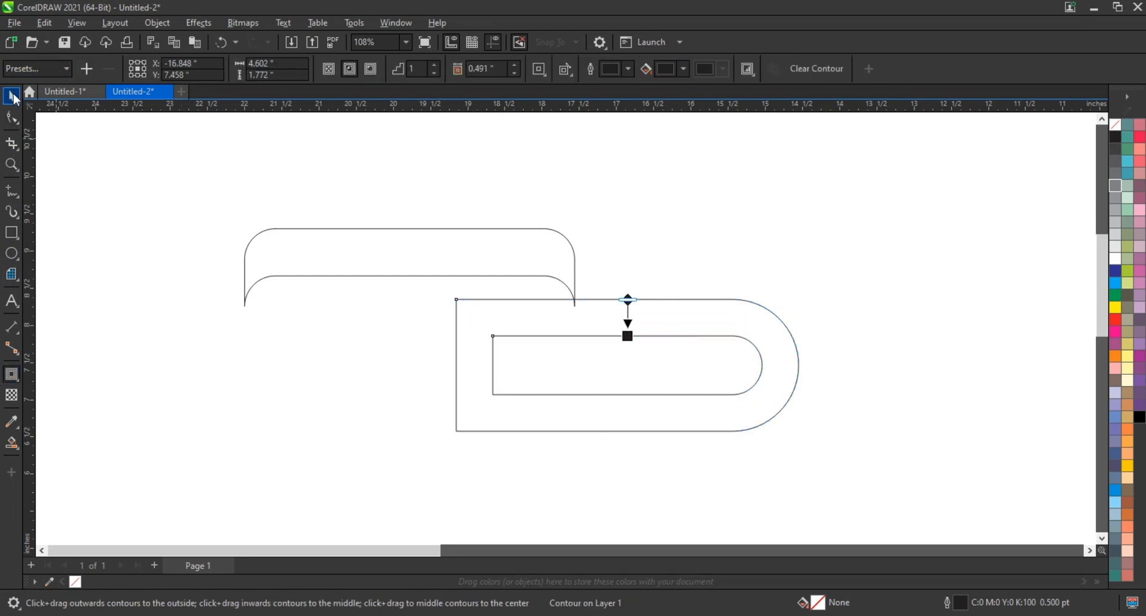
{"action": "left_click", "coordinate": [13, 96]}
{"action": "mouse_move", "coordinate": [768, 341]}
{"action": "left_mouse_down"}
{"action": "mouse_move", "coordinate": [783, 343]}
{"action": "mouse_move", "coordinate": [772, 342]}
{"action": "left_mouse_up"}
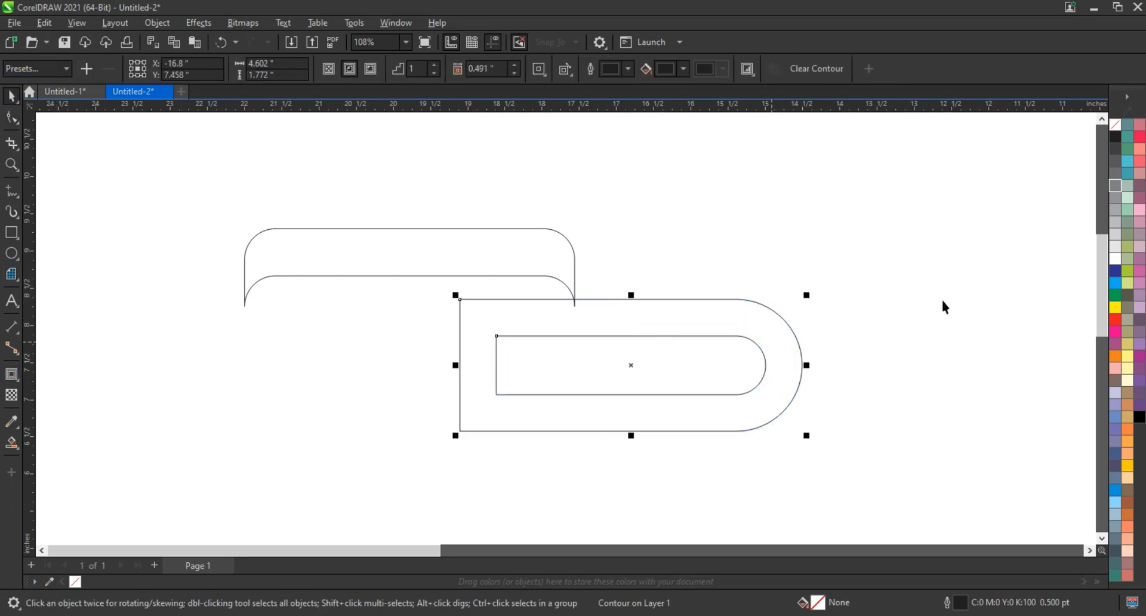
{"action": "left_click_drag", "start_coordinate": [631, 301], "coordinate": [632, 312]}
{"action": "left_click", "coordinate": [585, 278]}
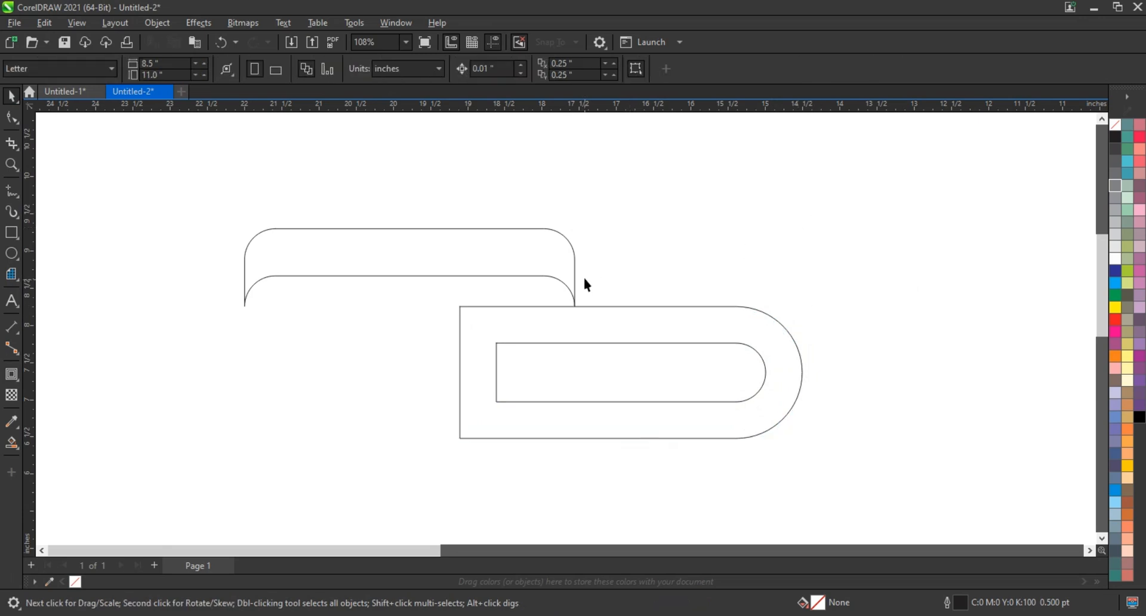
Draw a vertical line through the contoured shape, aligned with the band's right edge.
{"action": "left_click", "coordinate": [417, 276]}
{"action": "left_click", "coordinate": [575, 209]}
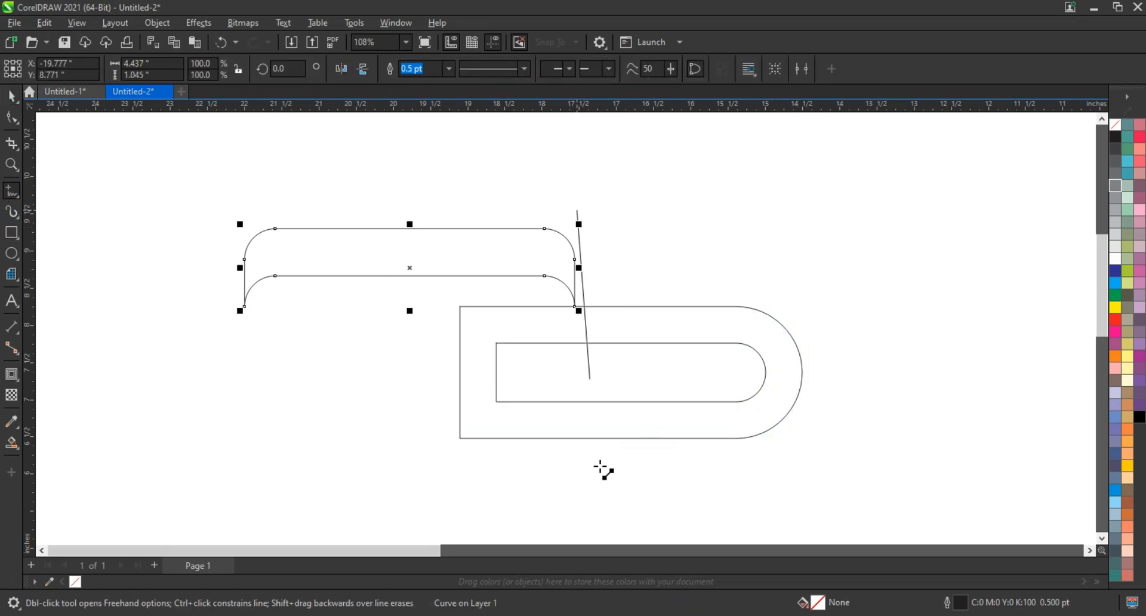
{"action": "left_click", "coordinate": [575, 481], "text": "ctrl"}
{"action": "left_click", "coordinate": [11, 95]}
{"action": "left_click", "coordinate": [504, 275], "text": "shift"}
{"action": "left_click", "coordinate": [808, 248]}
Smart Fill the loop right of the vertical line with blue, then delete the source contour shapes and the line.
{"action": "left_click", "coordinate": [12, 442]}
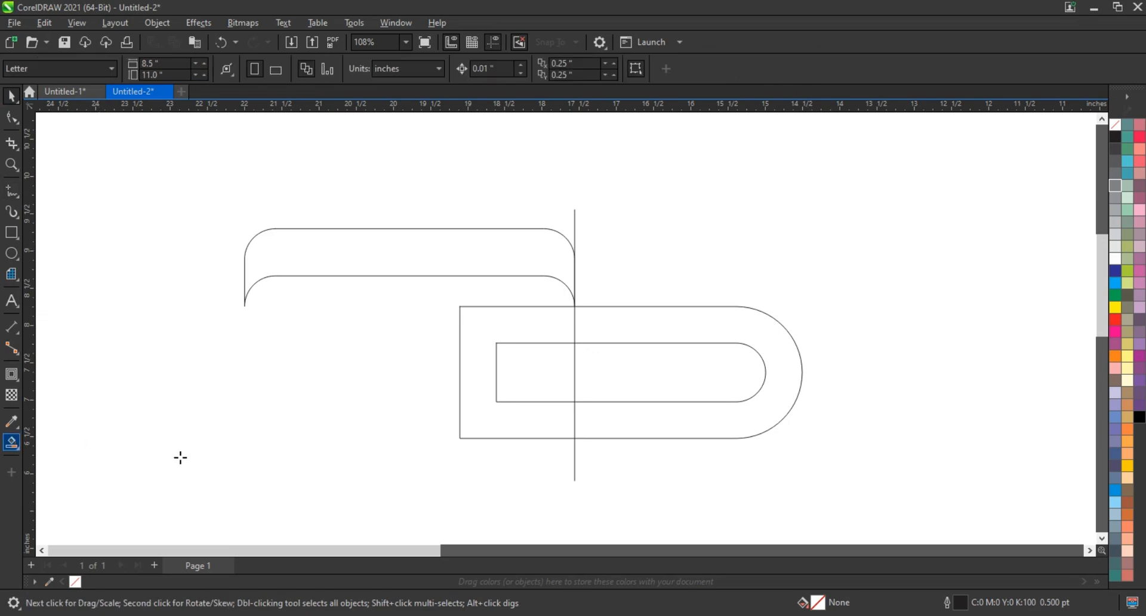
{"action": "left_click", "coordinate": [656, 420]}
{"action": "key", "text": "space"}
{"action": "left_click", "coordinate": [515, 332]}
{"action": "key", "text": "Delete"}
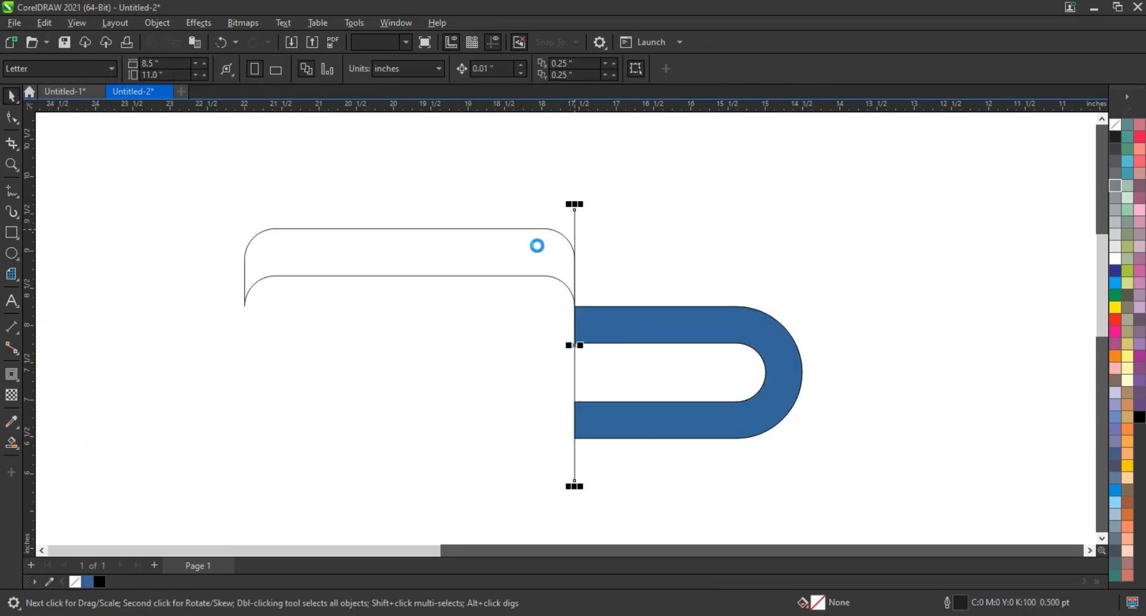
{"action": "key", "text": "Delete"}
Duplicate the band twice at equal spacing below itself and copy the blue loop directly below the first to form a B.
{"action": "left_click_drag", "start_coordinate": [488, 254], "coordinate": [489, 350]}
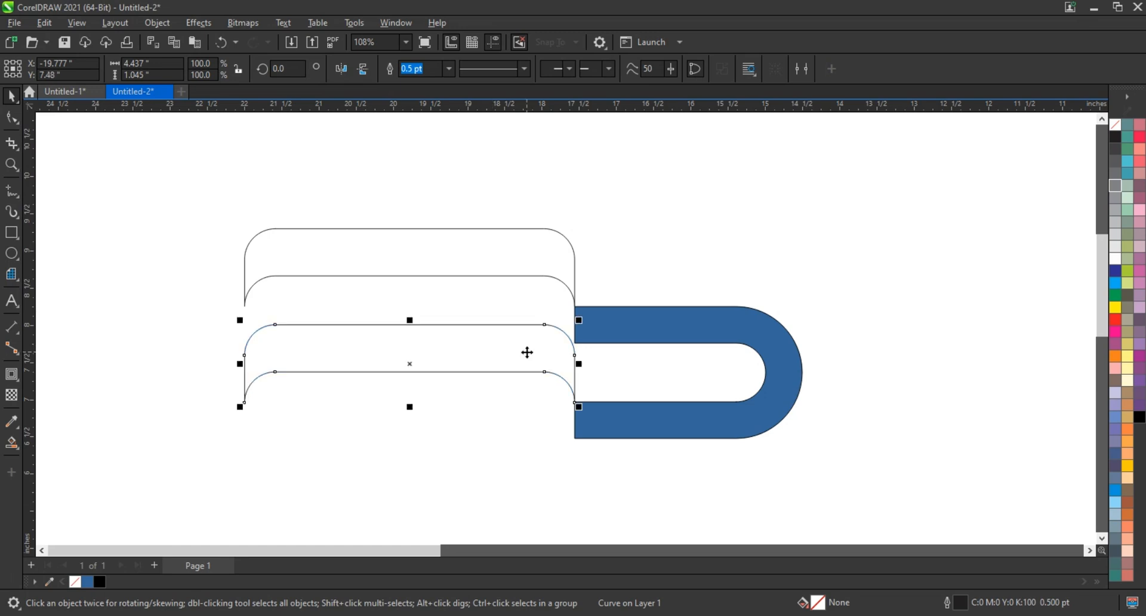
{"action": "key", "text": "ctrl+d"}
{"action": "scroll", "coordinate": [537, 340], "scroll_direction": "down", "scroll_amount": 2}
{"action": "left_click_drag", "start_coordinate": [618, 327], "coordinate": [629, 384]}
{"action": "right_click", "coordinate": [629, 384]}
{"action": "left_click", "coordinate": [796, 260]}
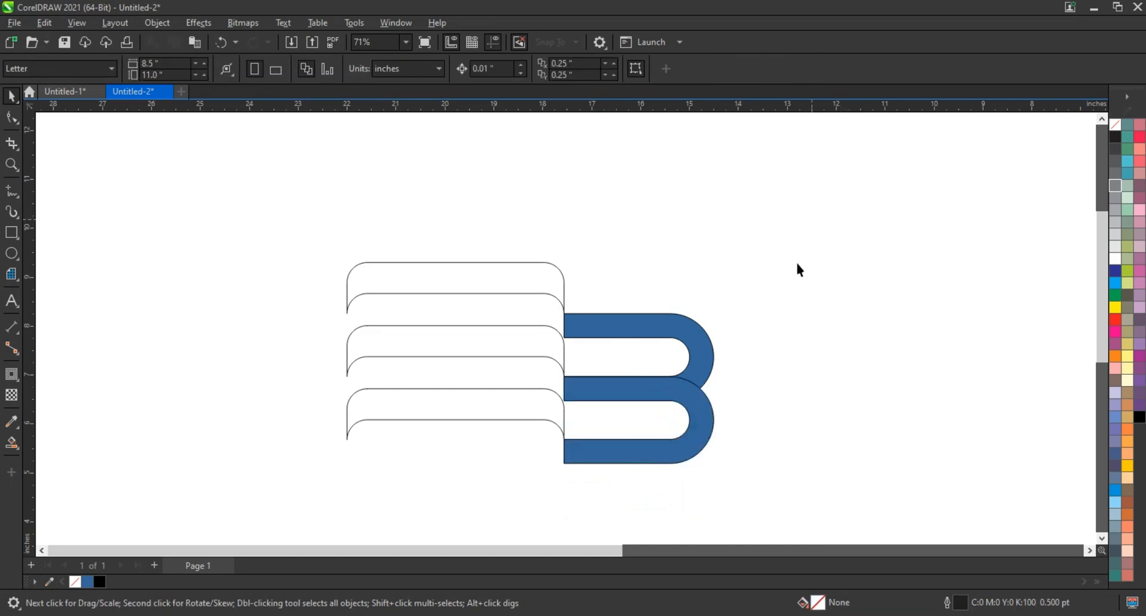
Shorten the three bands from their left side, keeping their right ends against the blue loops.
{"action": "key", "text": "ctrl+a"}
{"action": "left_click_drag", "start_coordinate": [342, 351], "coordinate": [409, 353]}
{"action": "left_click", "coordinate": [576, 499]}
Weld the two blue loops into one shape and remove its fill.
{"action": "scroll", "coordinate": [576, 499], "scroll_direction": "up", "scroll_amount": 2}
{"action": "left_click", "coordinate": [746, 382], "text": "shift"}
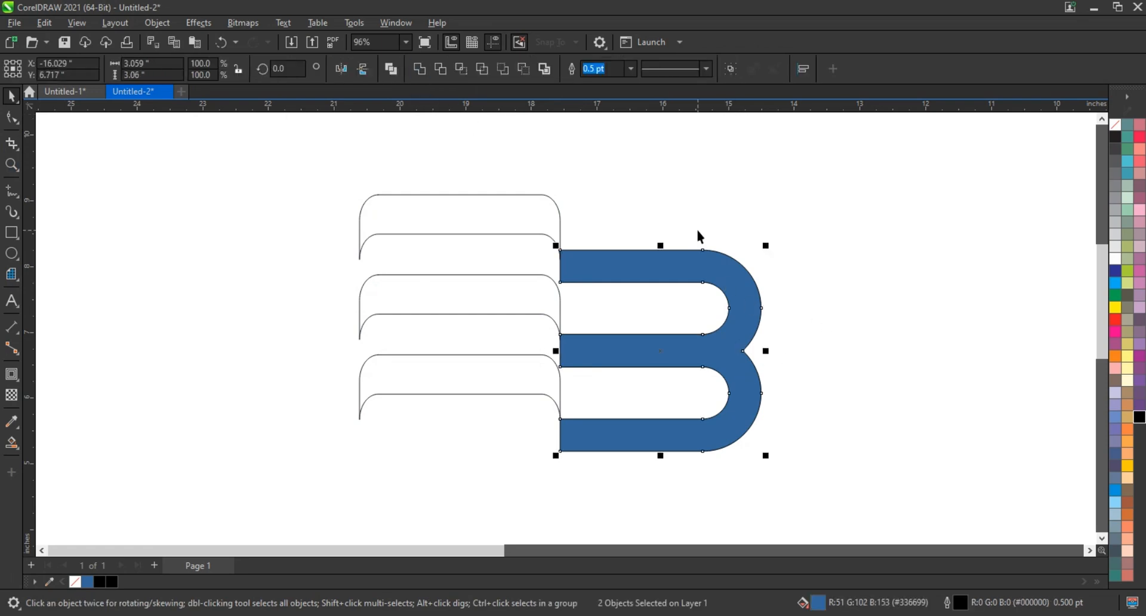
{"action": "left_click", "coordinate": [1114, 124]}
{"action": "left_click", "coordinate": [925, 242]}
Draw a circle about 0.36 in across inside the upper-left end of the welded loop outline.
{"action": "key", "text": "z"}
{"action": "left_click_drag", "start_coordinate": [348, 199], "coordinate": [845, 450]}
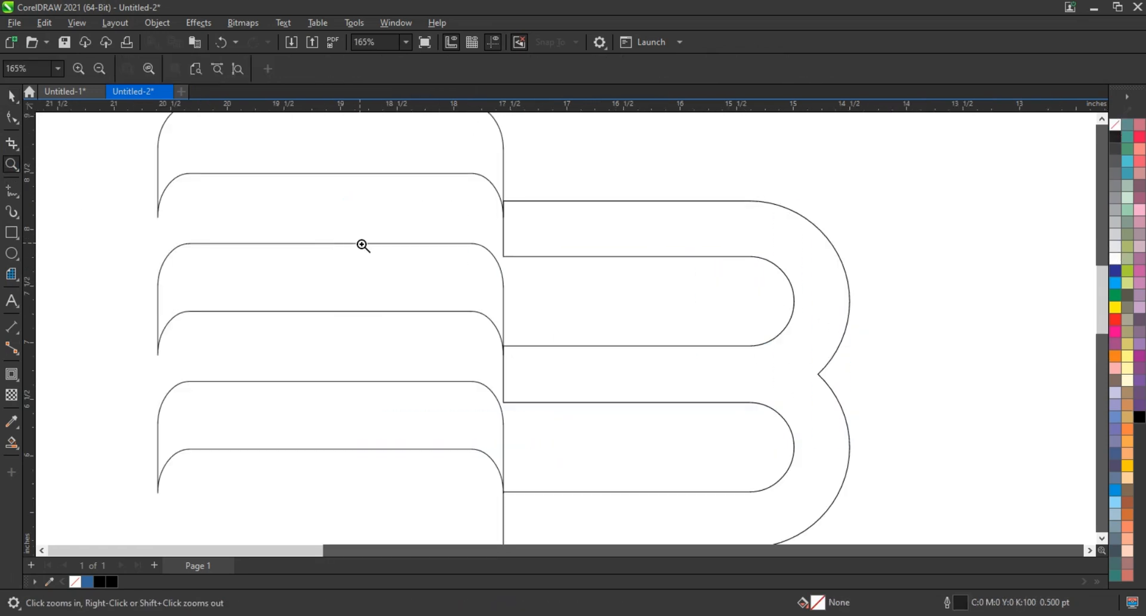
{"action": "left_click", "coordinate": [12, 233]}
{"action": "key", "text": "F7"}
{"action": "left_click_drag", "start_coordinate": [506, 214], "coordinate": [548, 256]}
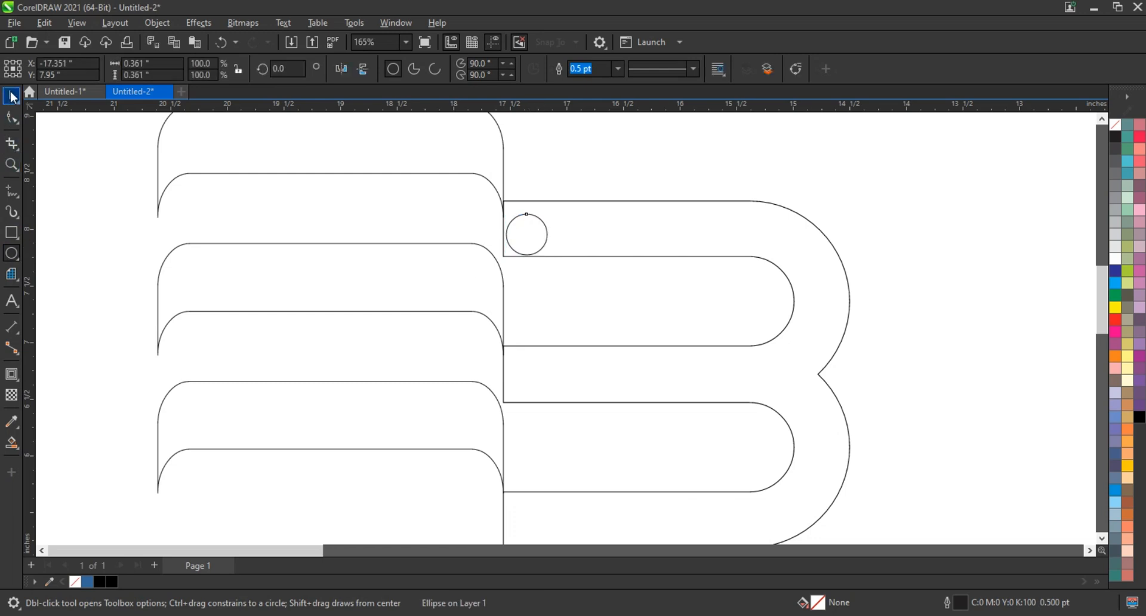
Fit the circle into the lower-left corner of the top loop end and resize it to about 0.369 in.
{"action": "scroll", "coordinate": [520, 222], "scroll_direction": "up", "scroll_amount": 3}
{"action": "key", "text": "space"}
{"action": "left_click_drag", "start_coordinate": [571, 340], "coordinate": [545, 347]}
{"action": "scroll", "coordinate": [548, 340], "scroll_direction": "down", "scroll_amount": 1}
{"action": "left_click_drag", "start_coordinate": [645, 433], "coordinate": [650, 436]}
{"action": "scroll", "coordinate": [630, 380], "scroll_direction": "down", "scroll_amount": 1}
{"action": "scroll", "coordinate": [630, 379], "scroll_direction": "down", "scroll_amount": 1}
Copy the circle into the lower-left corners of the middle and bottom loop ends and align each copy with the edges.
{"action": "left_click_drag", "start_coordinate": [608, 376], "coordinate": [615, 516]}
{"action": "scroll", "coordinate": [616, 524], "scroll_direction": "up", "scroll_amount": 3}
{"action": "scroll", "coordinate": [632, 338], "scroll_direction": "down", "scroll_amount": 1}
{"action": "scroll", "coordinate": [631, 335], "scroll_direction": "down", "scroll_amount": 4}
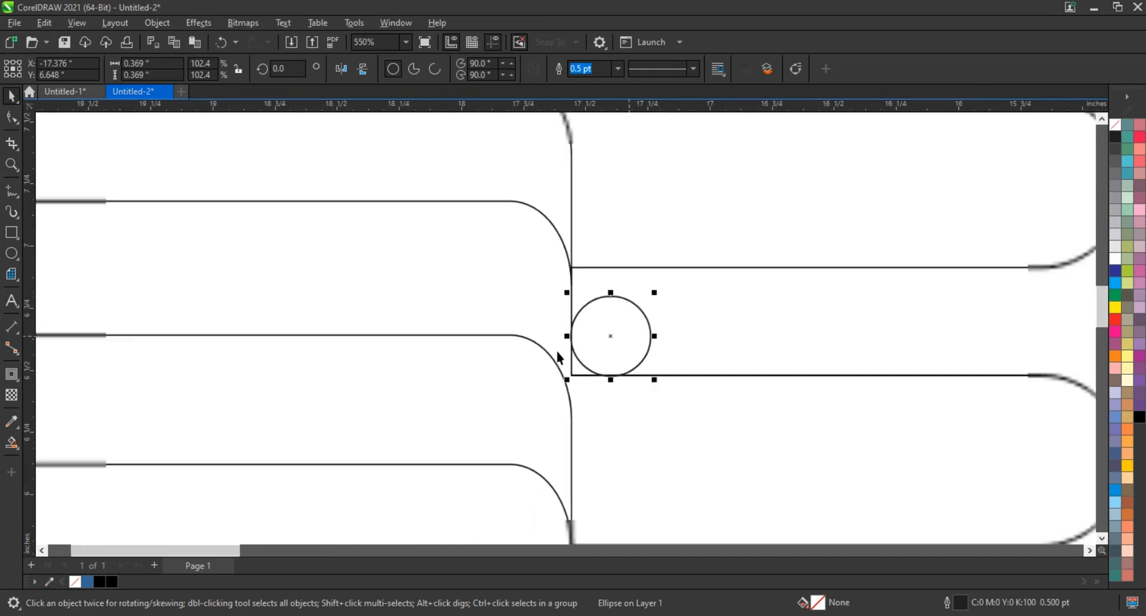
{"action": "key", "text": "shift+F2"}
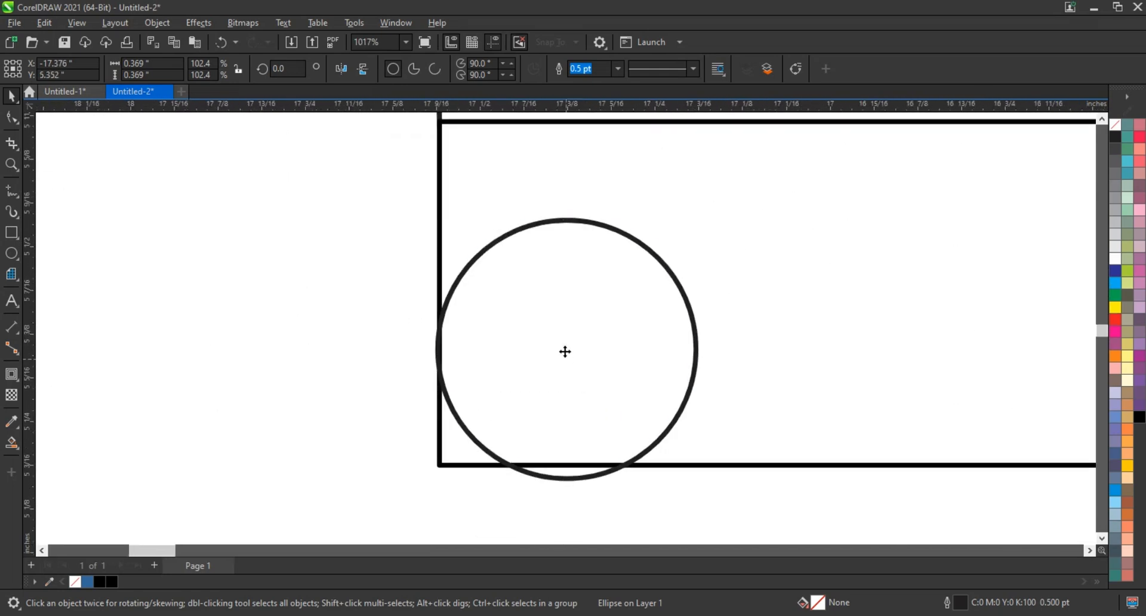
{"action": "left_click_drag", "start_coordinate": [563, 348], "coordinate": [564, 346]}
{"action": "scroll", "coordinate": [564, 346], "scroll_direction": "down", "scroll_amount": 2}
{"action": "scroll", "coordinate": [563, 345], "scroll_direction": "down", "scroll_amount": 5}
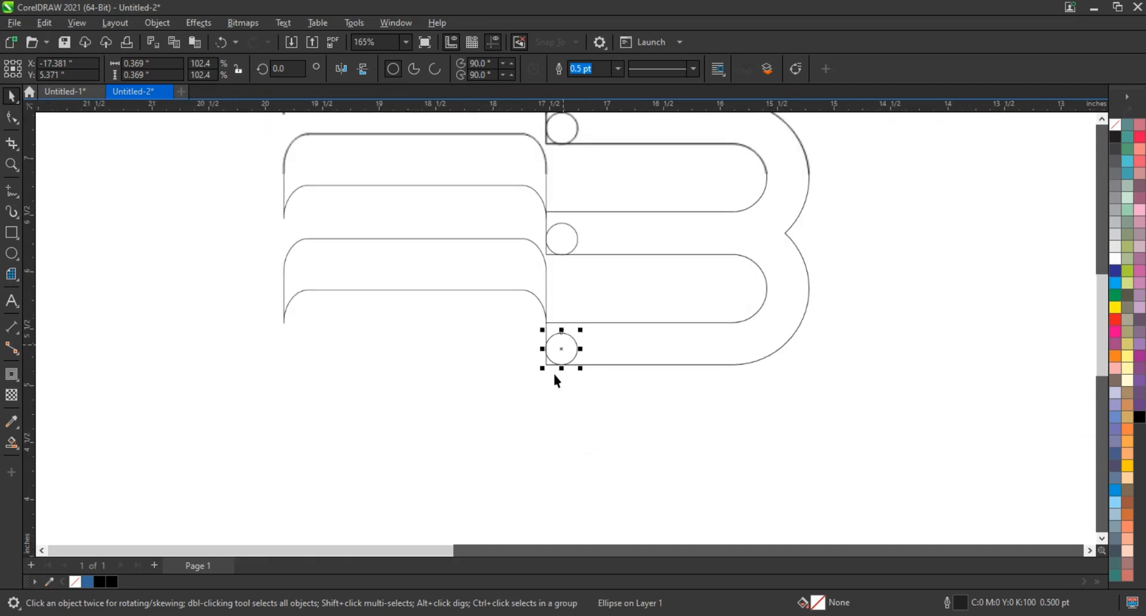
Smart-fill the loop shape and all three corner circles with blue.
{"action": "left_click_drag", "start_coordinate": [714, 412], "coordinate": [353, 170]}
{"action": "key", "text": "shift+F2"}
{"action": "left_click", "coordinate": [11, 444]}
{"action": "left_click", "coordinate": [583, 248]}
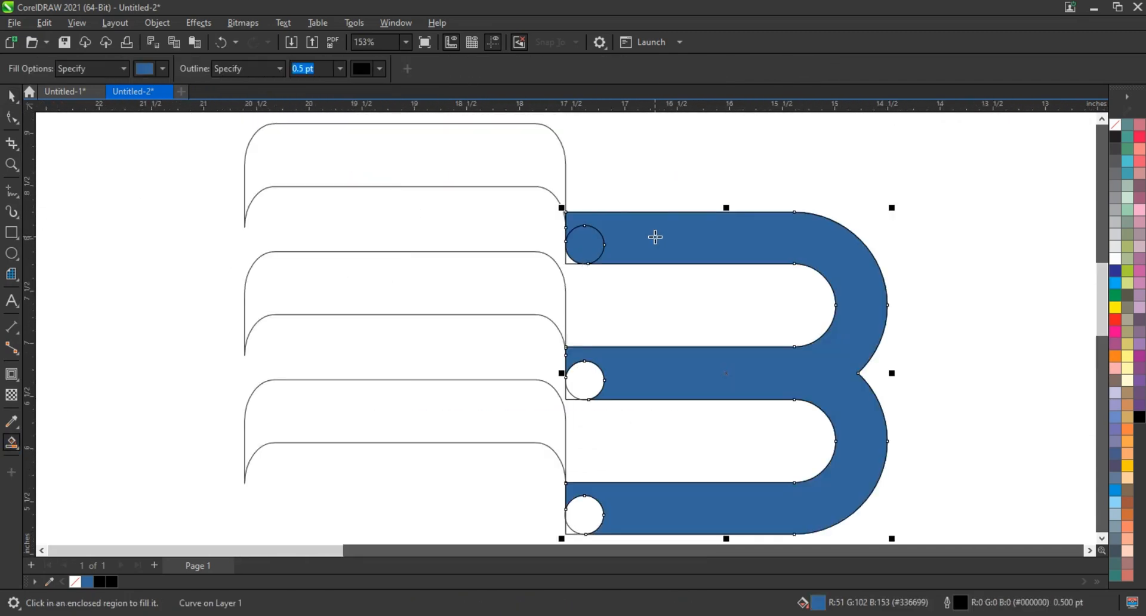
{"action": "left_click", "coordinate": [591, 378]}
{"action": "left_click", "coordinate": [597, 512]}
Delete the original unfilled loop outline and weld the three blue circles to the blue loop shape.
{"action": "left_click", "coordinate": [9, 95]}
{"action": "left_click", "coordinate": [571, 263]}
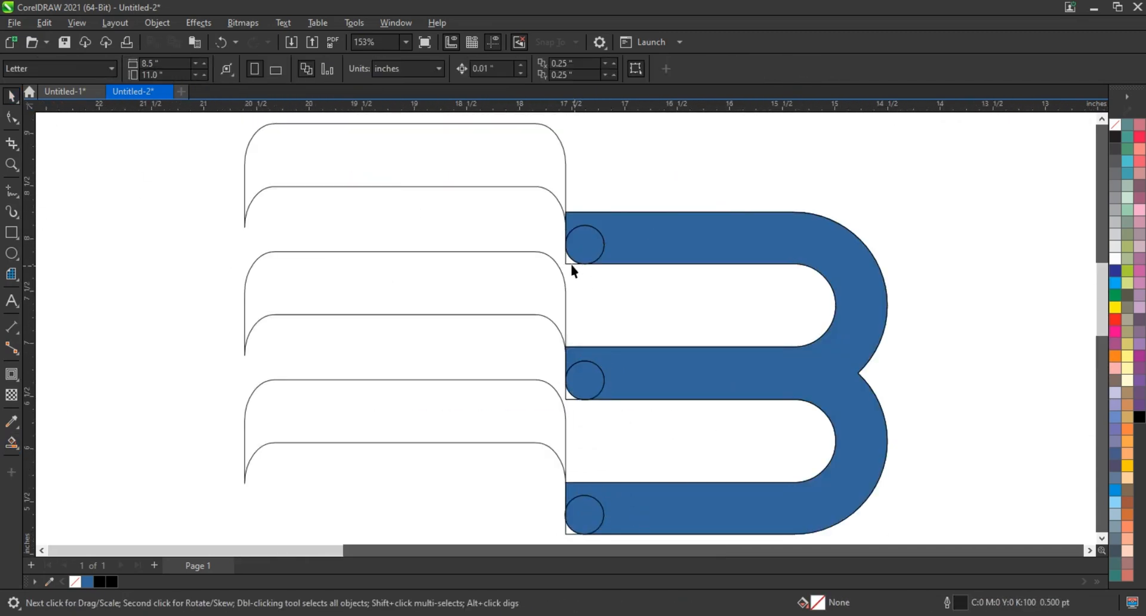
{"action": "key", "text": "Delete"}
{"action": "left_click", "coordinate": [585, 379]}
{"action": "left_click", "coordinate": [597, 251], "text": "shift"}
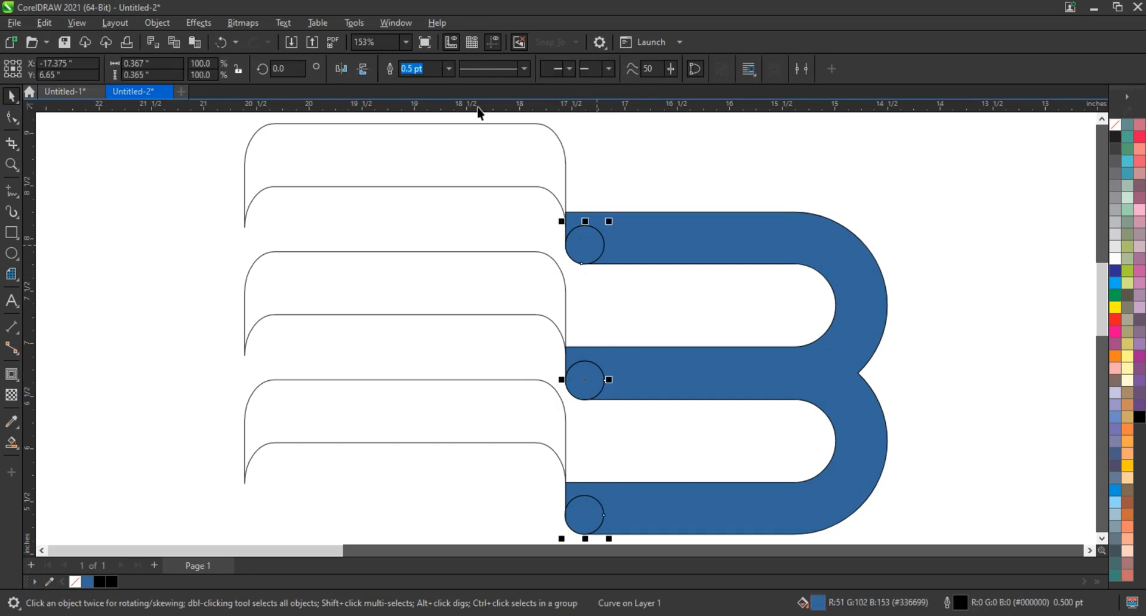
{"action": "left_click", "coordinate": [651, 242], "text": "shift"}
{"action": "left_click", "coordinate": [490, 393]}
Fill the three bands and the loop shape black and skew the logo upward toward the right by about 15 degrees.
{"action": "scroll", "coordinate": [477, 353], "scroll_direction": "down", "scroll_amount": 1}
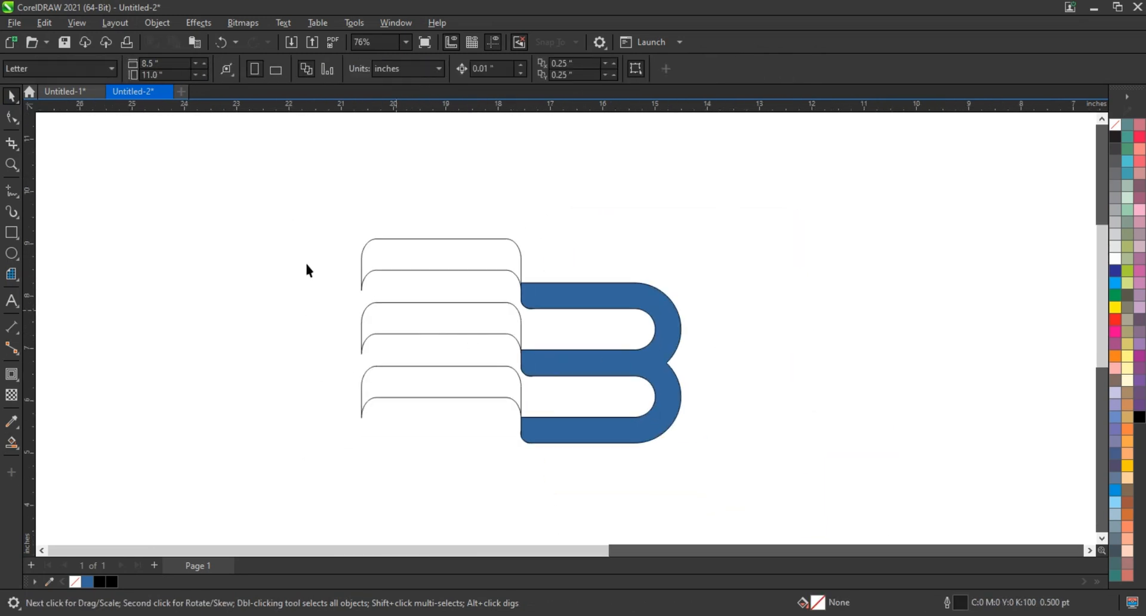
{"action": "left_click", "coordinate": [1139, 417]}
{"action": "left_click", "coordinate": [605, 366]}
{"action": "left_click_drag", "start_coordinate": [685, 341], "coordinate": [664, 256]}
{"action": "left_click", "coordinate": [528, 395]}
Narrow the whole slanted logo and scale it down to about 4.2 in wide by 3.6 in high.
{"action": "left_click_drag", "start_coordinate": [281, 153], "coordinate": [745, 460]}
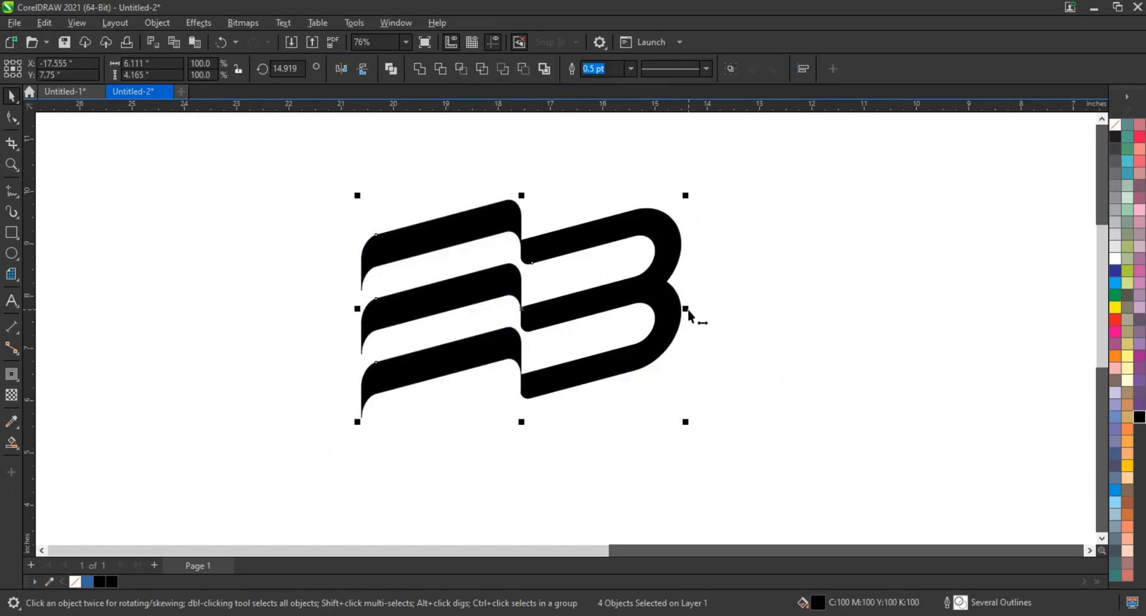
{"action": "mouse_move", "coordinate": [686, 317]}
{"action": "left_mouse_down"}
{"action": "mouse_move", "coordinate": [659, 320]}
{"action": "mouse_move", "coordinate": [682, 297]}
{"action": "left_mouse_up"}
{"action": "left_click_drag", "start_coordinate": [645, 198], "coordinate": [630, 212]}
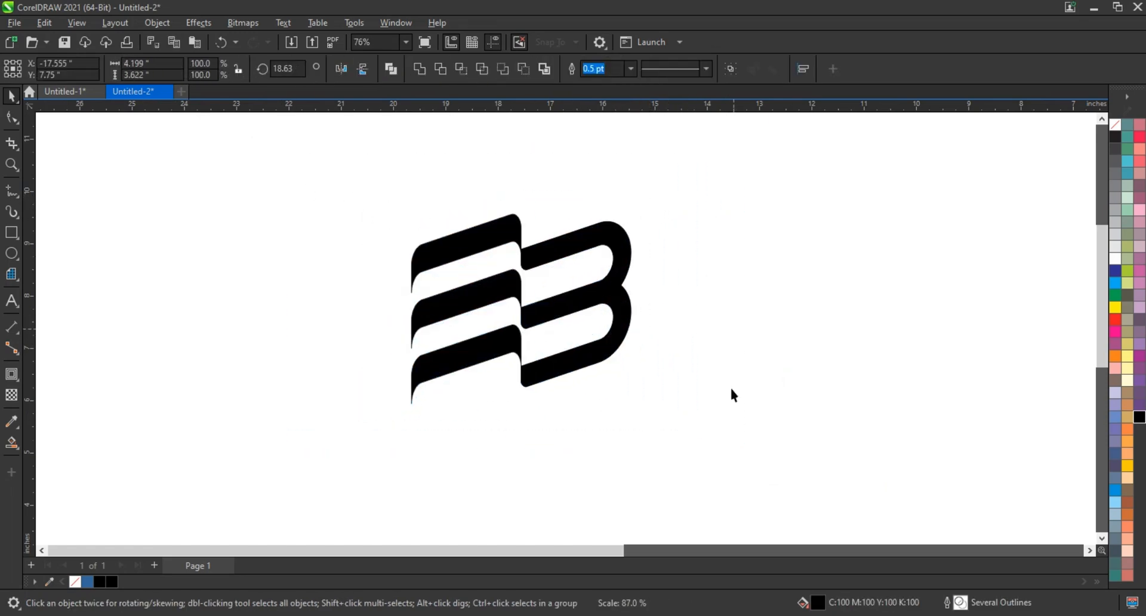
{"action": "left_click", "coordinate": [729, 385]}
{"action": "scroll", "coordinate": [698, 426], "scroll_direction": "up", "scroll_amount": 1}
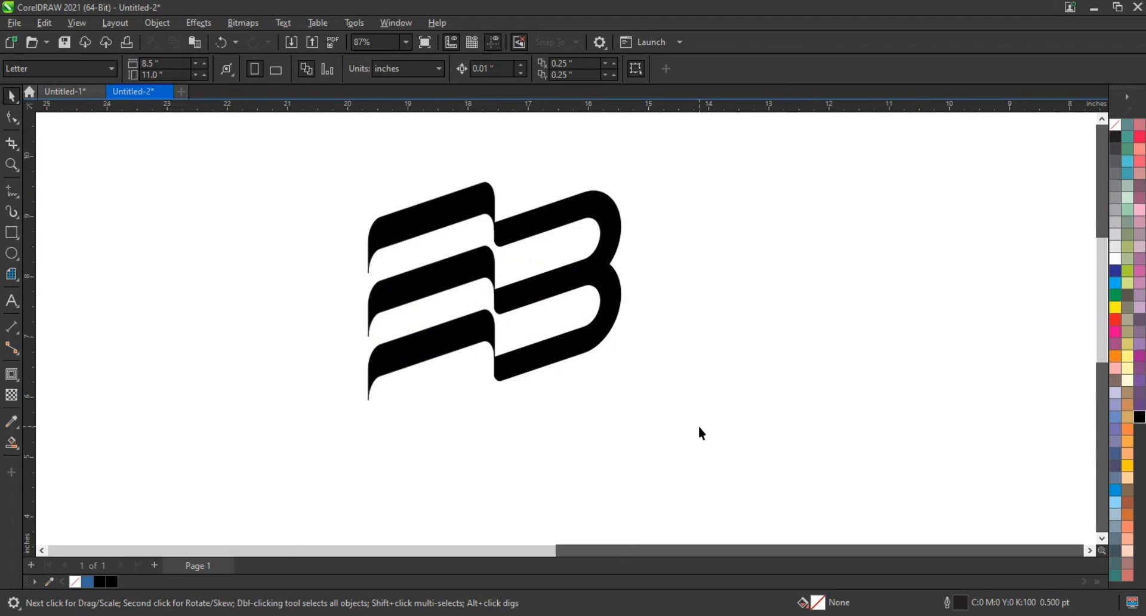
Draw a rectangle about 6.83 by 4.35 in in a new document and fully round its two right corners.
{"action": "scroll", "coordinate": [698, 426], "scroll_direction": "down", "scroll_amount": 1}
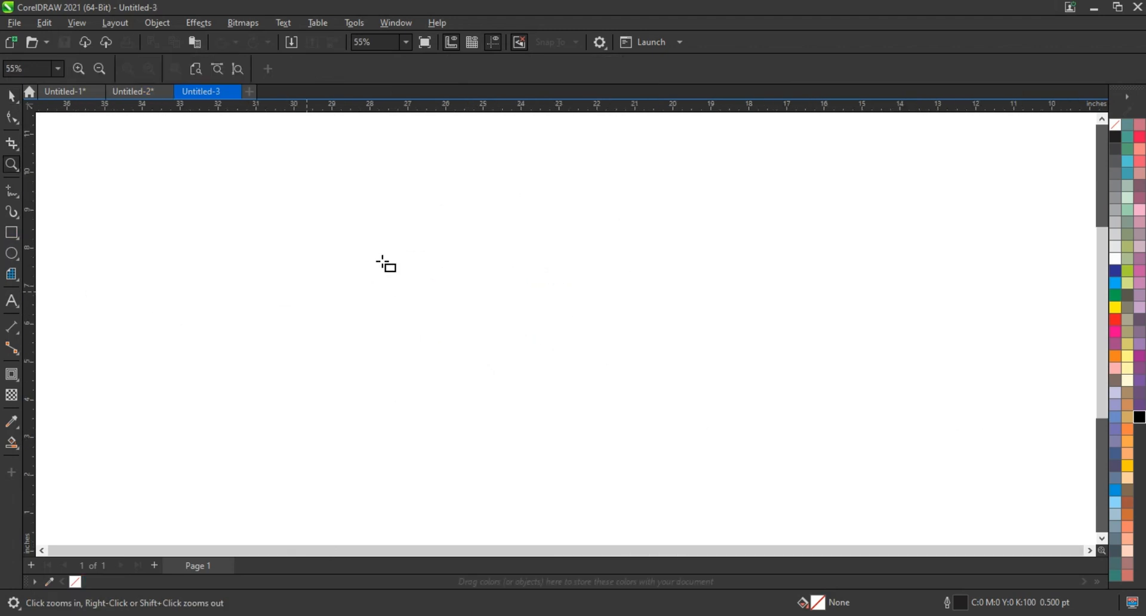
{"action": "key", "text": "F6"}
{"action": "left_click_drag", "start_coordinate": [372, 224], "coordinate": [632, 389]}
{"action": "key", "text": "F10"}
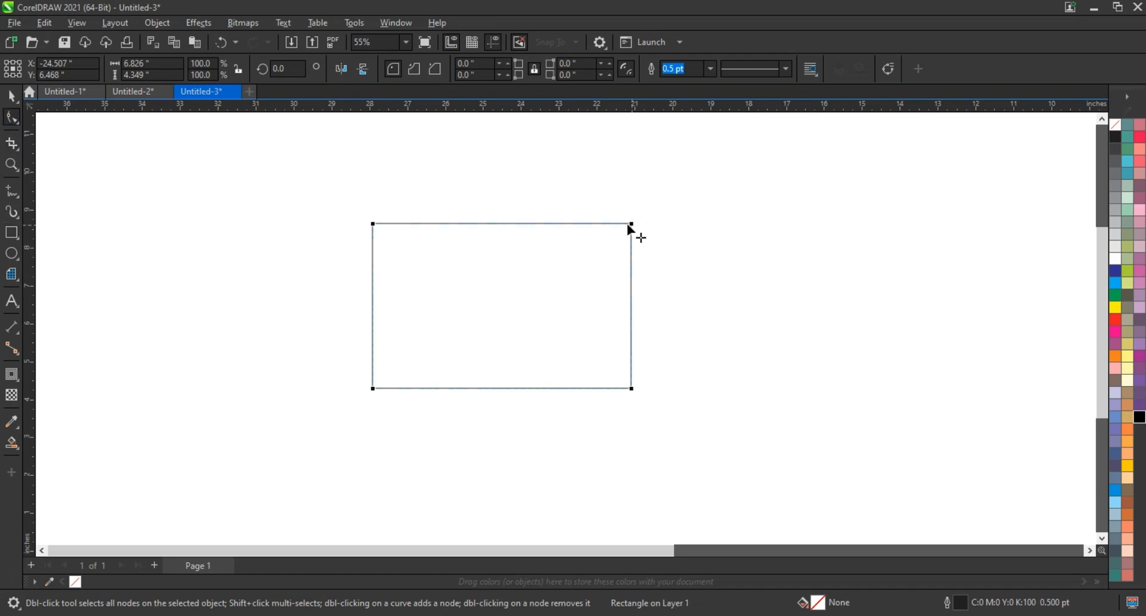
Add a one-step inside contour offset about 1.116 in to the D shape and break the contour apart.
{"action": "left_click_drag", "start_coordinate": [460, 251], "coordinate": [467, 268]}
{"action": "left_click", "coordinate": [12, 96]}
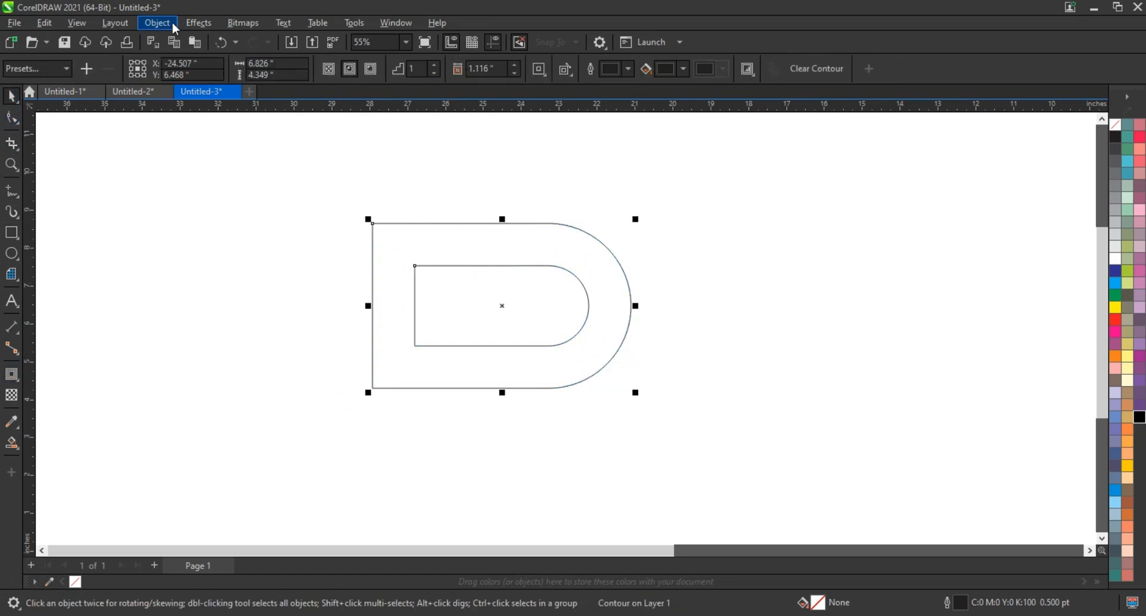
{"action": "left_click", "coordinate": [157, 23]}
{"action": "left_click", "coordinate": [197, 355]}
{"action": "left_click", "coordinate": [244, 203]}
{"action": "left_click_drag", "start_coordinate": [718, 479], "coordinate": [718, 480]}
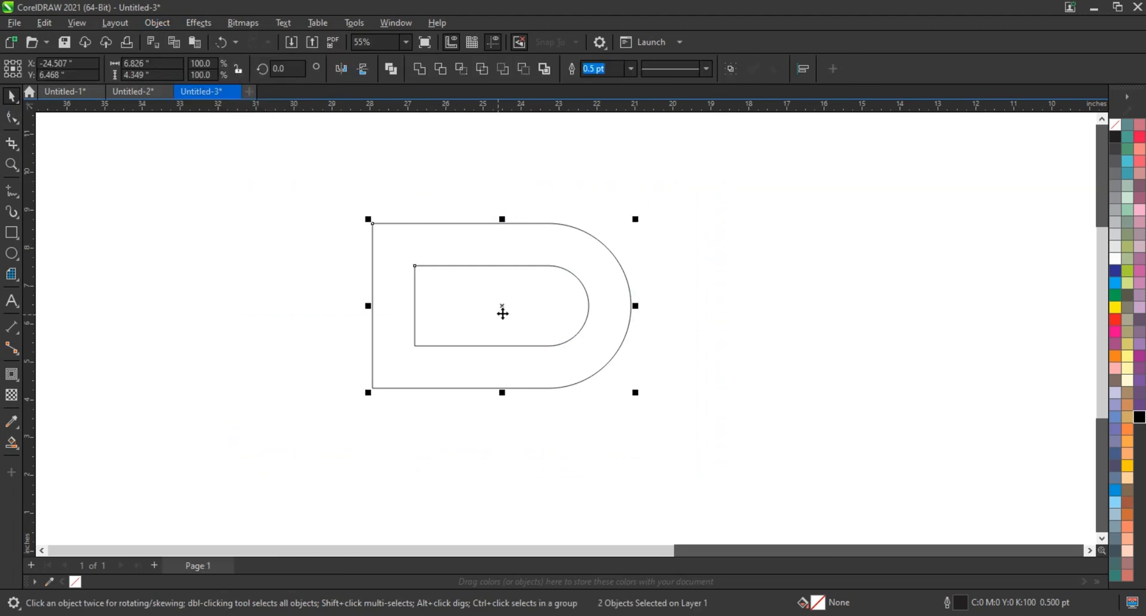
Copy both D outlines straight down to form a B with an overlapping middle bar and combine all four outlines.
{"action": "left_click_drag", "start_coordinate": [504, 312], "coordinate": [512, 441]}
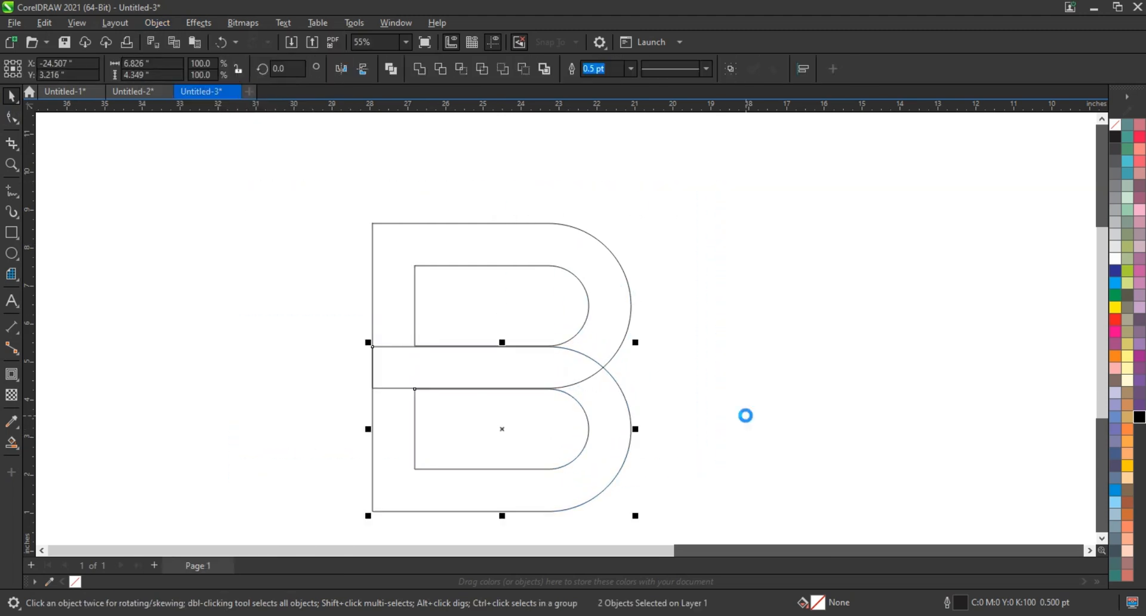
{"action": "left_click", "coordinate": [362, 130]}
{"action": "scroll", "coordinate": [377, 235], "scroll_direction": "down", "scroll_amount": 1}
{"action": "left_click_drag", "start_coordinate": [337, 197], "coordinate": [661, 497]}
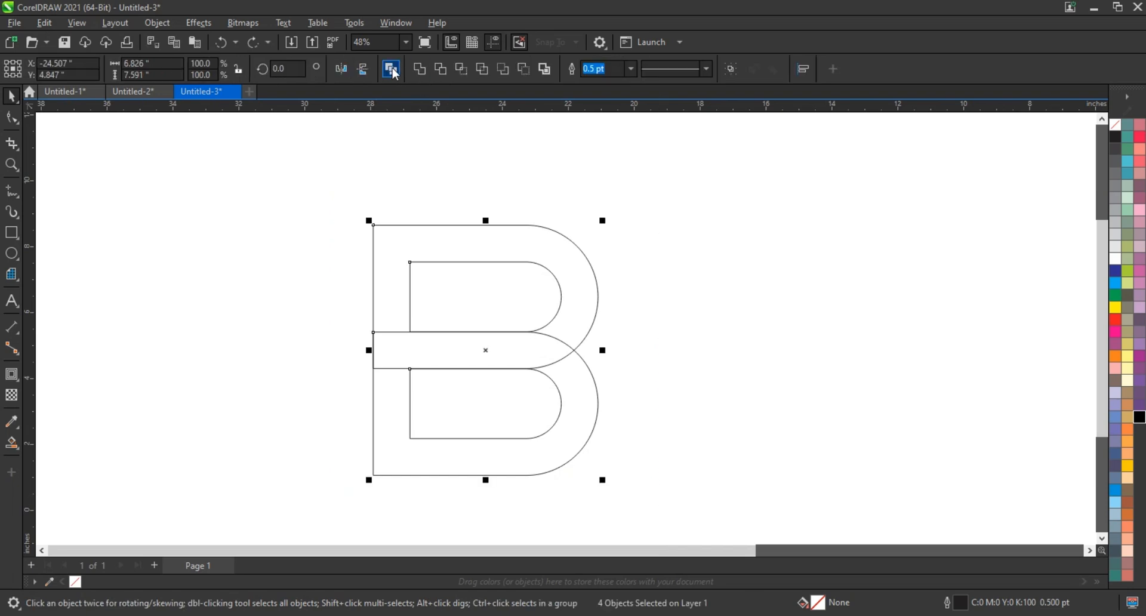
Draw a rectangle about 1.17 by 8.85 in over the B's stem and rotate it to 315 degrees across the upper half.
{"action": "left_click", "coordinate": [11, 233]}
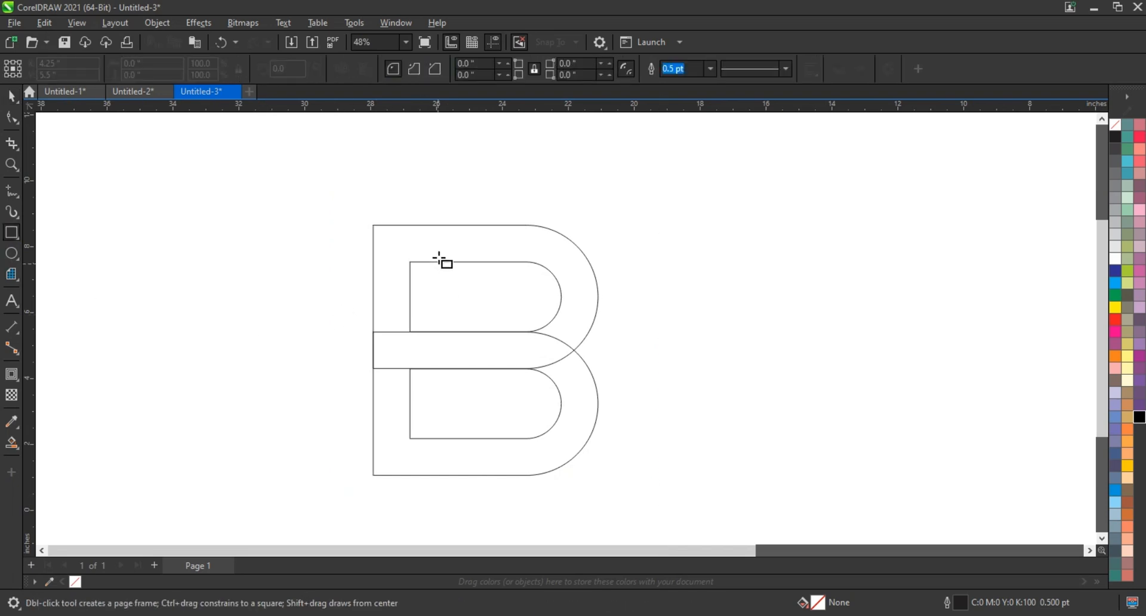
{"action": "left_click_drag", "start_coordinate": [371, 216], "coordinate": [409, 507]}
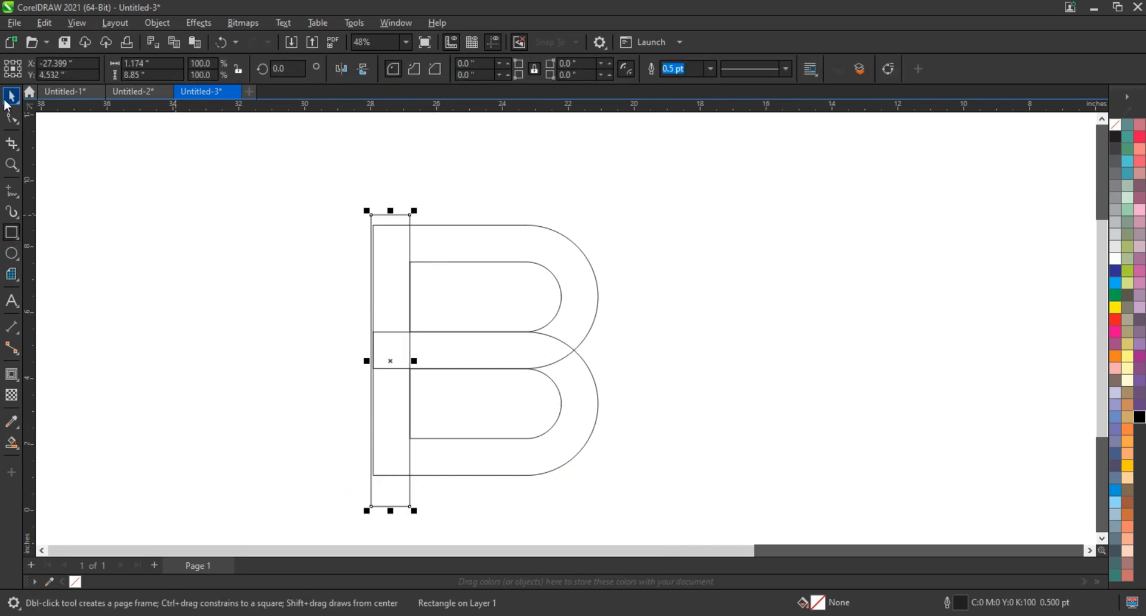
{"action": "key", "text": "space"}
{"action": "left_click", "coordinate": [398, 264]}
{"action": "left_click_drag", "start_coordinate": [416, 212], "coordinate": [521, 215]}
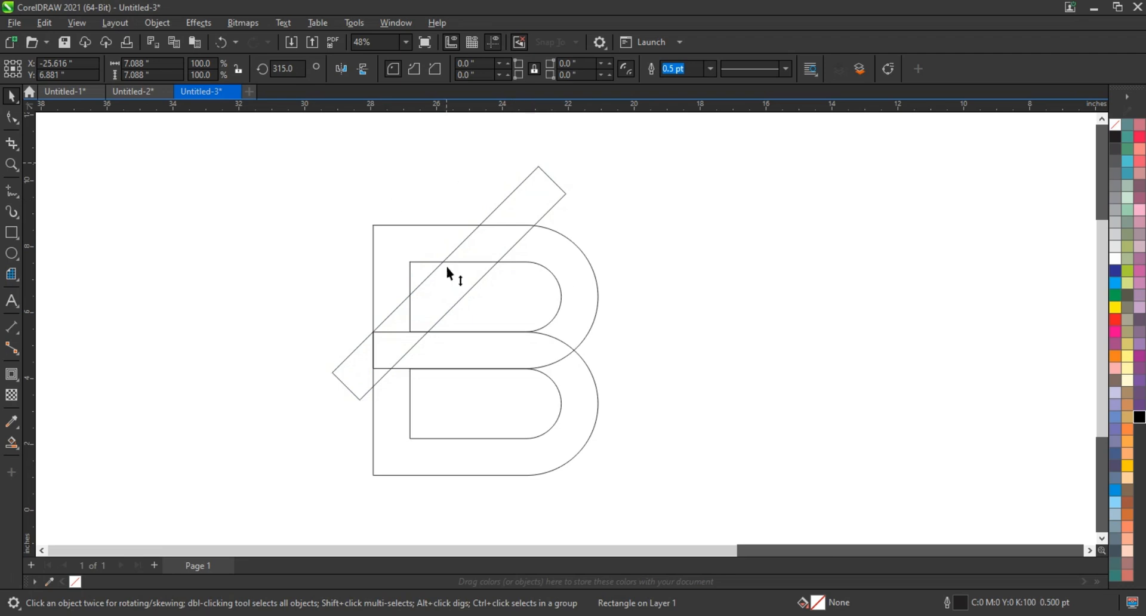
Make a mirrored copy of the diagonal bar across the lower half and center the combined pair vertically on the B.
{"action": "left_click_drag", "start_coordinate": [447, 268], "coordinate": [456, 454]}
{"action": "right_click", "coordinate": [455, 455]}
{"action": "left_click_drag", "start_coordinate": [454, 514], "coordinate": [460, 422]}
{"action": "left_click", "coordinate": [517, 227], "text": "shift"}
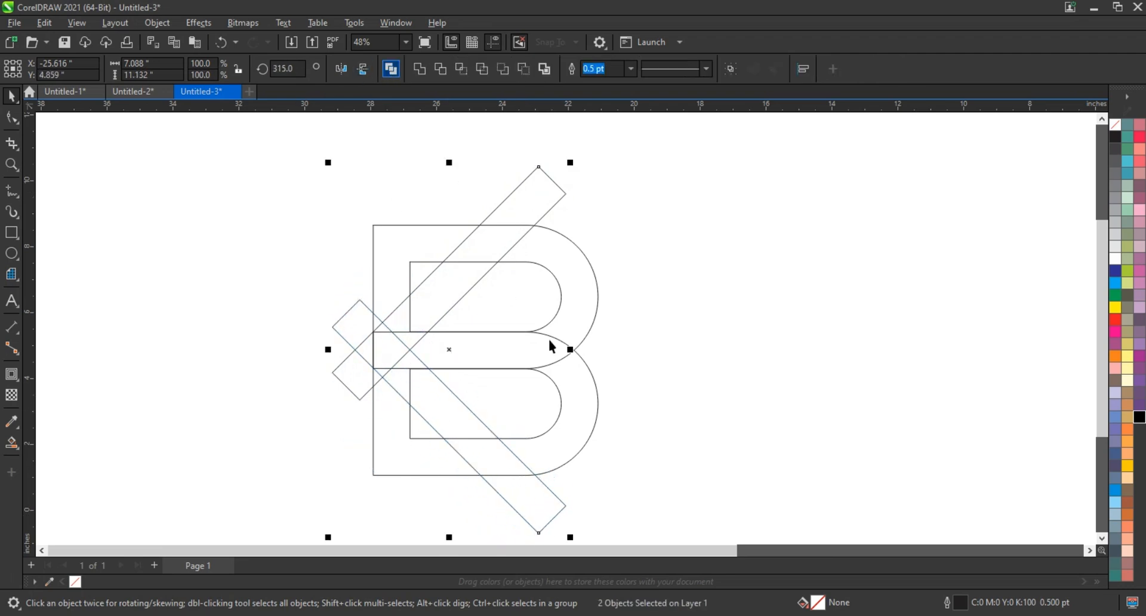
{"action": "key", "text": "Down"}
{"action": "left_click", "coordinate": [716, 327]}
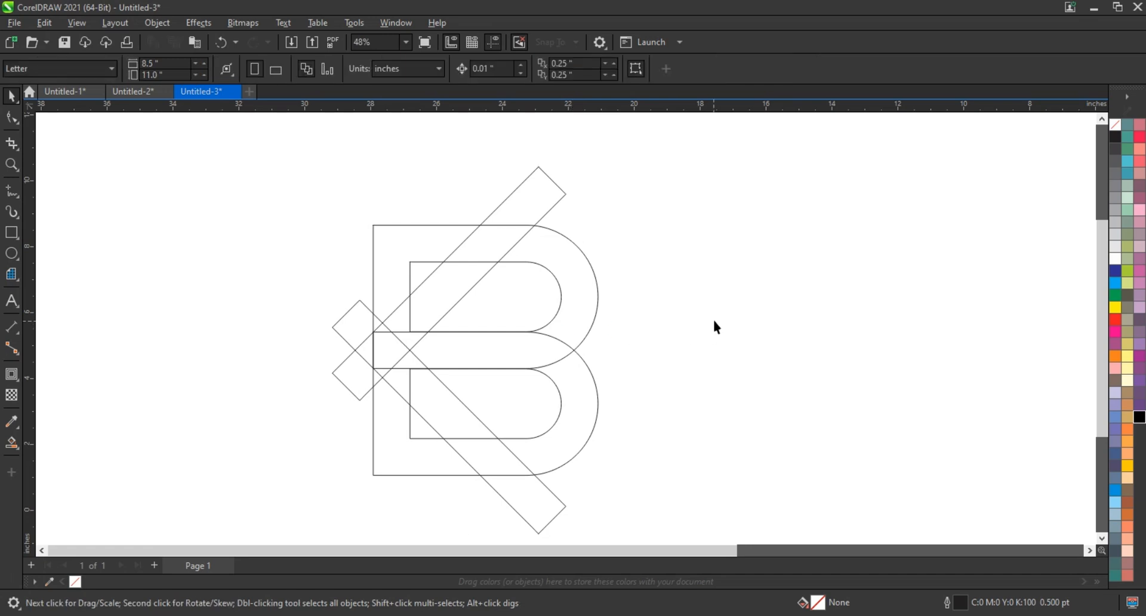
Draw a horizontal line about 9.48 in long across the upper counter and copy it down across the lower counter.
{"action": "left_click", "coordinate": [11, 192]}
{"action": "left_click", "coordinate": [329, 277]}
{"action": "left_click", "coordinate": [641, 278], "text": "ctrl"}
{"action": "left_click", "coordinate": [12, 95]}
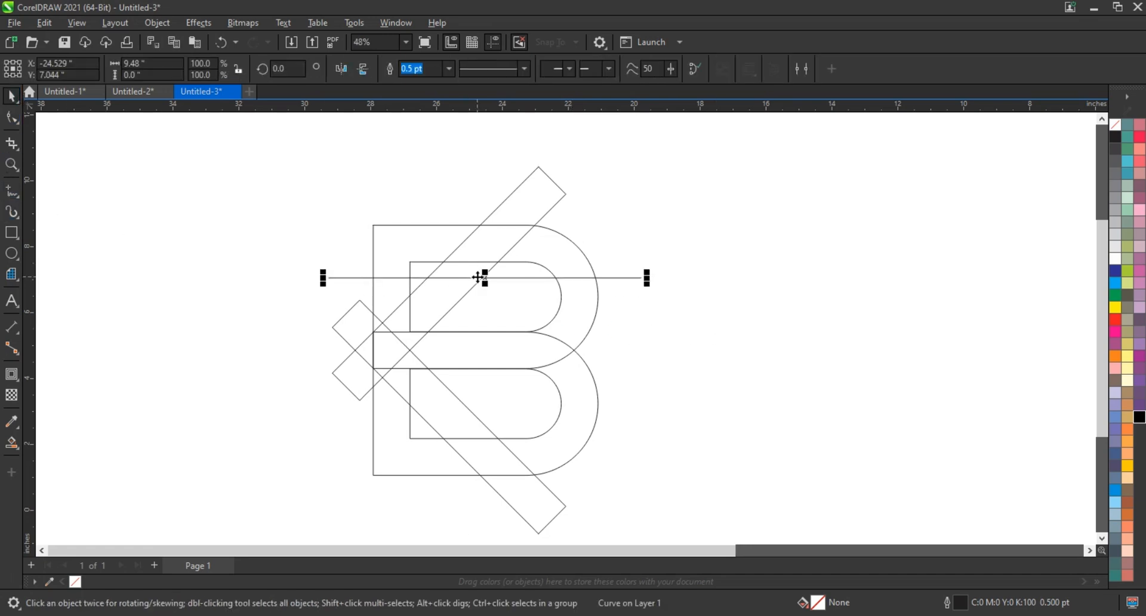
{"action": "left_click_drag", "start_coordinate": [481, 278], "coordinate": [471, 426]}
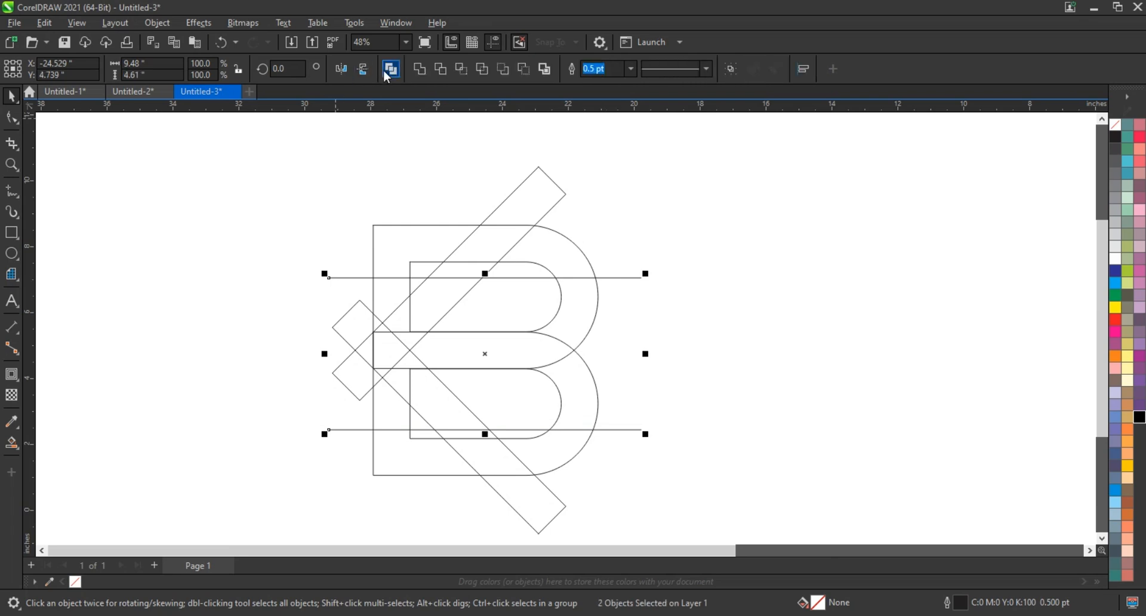
Combine the two horizontal lines and center them vertically on the B.
{"action": "left_click", "coordinate": [388, 71]}
{"action": "left_click", "coordinate": [427, 253], "text": "shift"}
{"action": "key", "text": "e"}
{"action": "left_click", "coordinate": [244, 296]}
Draw a circle over the B's lower bowl and delete the unneeded construction segments around the stem and diagonals.
{"action": "key", "text": "F7"}
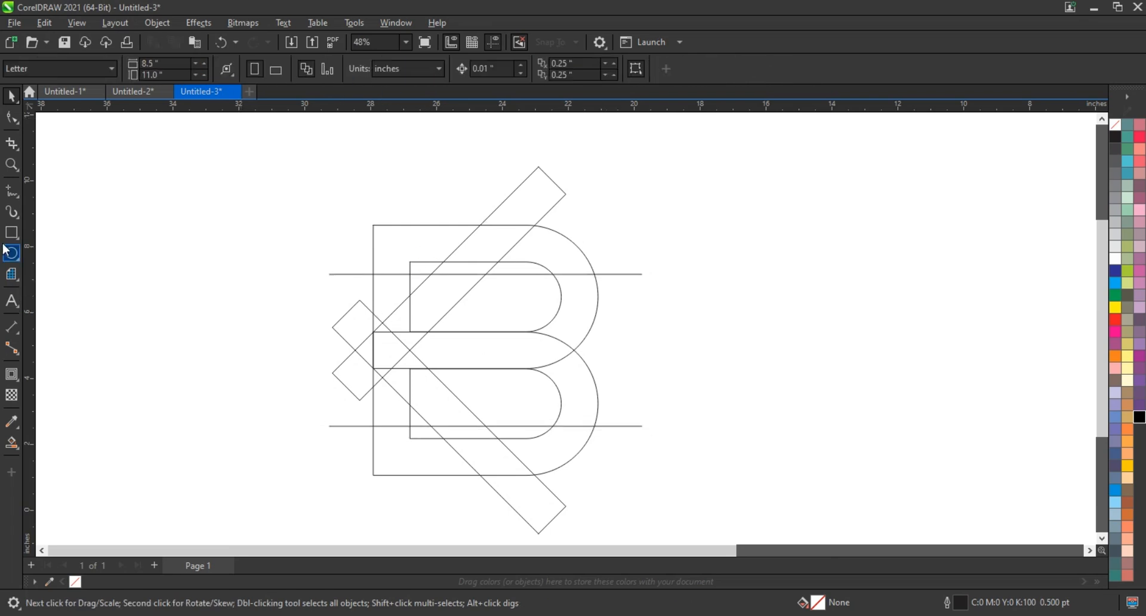
{"action": "left_click_drag", "start_coordinate": [465, 323], "coordinate": [599, 462]}
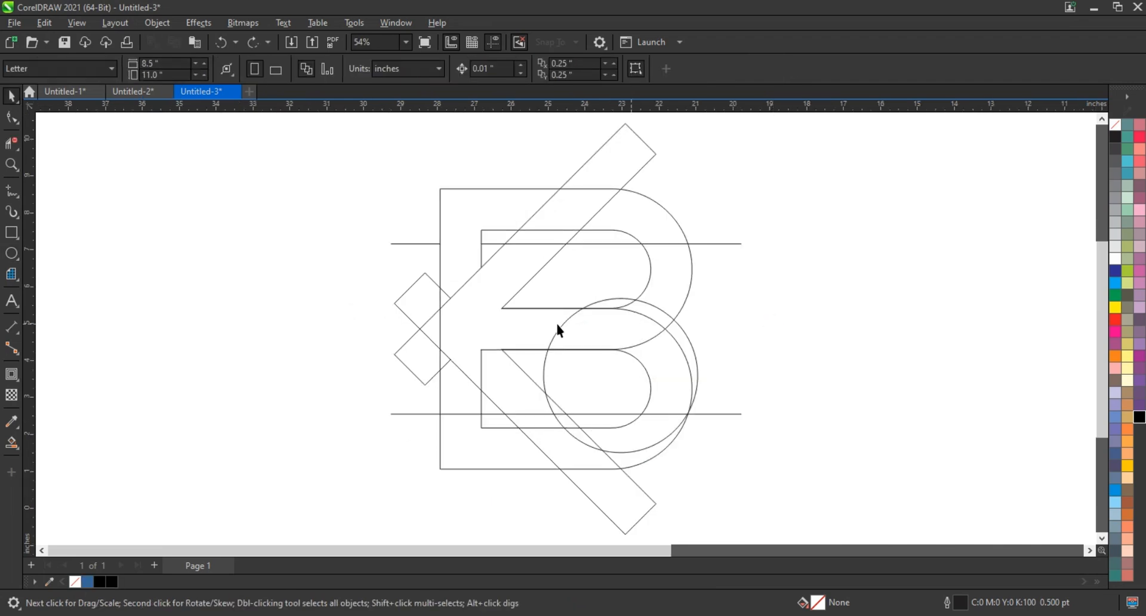
{"action": "scroll", "coordinate": [556, 324], "scroll_direction": "down", "scroll_amount": 1}
Combine all the construction outlines into a single curve.
{"action": "left_click_drag", "start_coordinate": [792, 509], "coordinate": [793, 510]}
{"action": "key", "text": "shift+F2"}
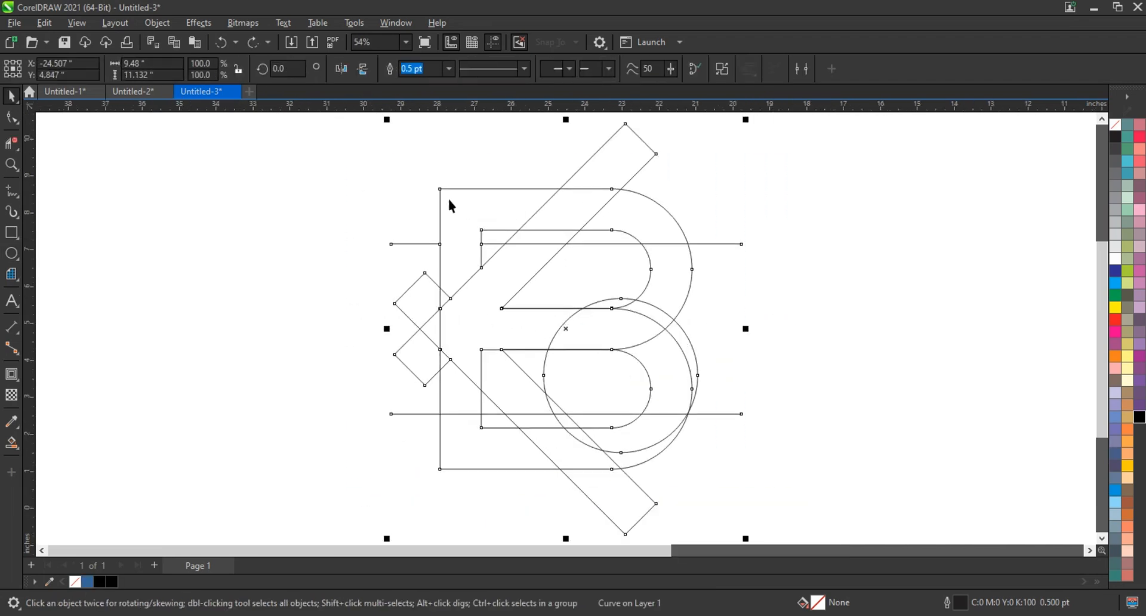
{"action": "left_click", "coordinate": [389, 192]}
Smart-fill the upper bowl, top bar, upper diagonal and stem regions of the B with blue.
{"action": "left_click", "coordinate": [11, 443]}
{"action": "left_click", "coordinate": [660, 230]}
{"action": "left_click", "coordinate": [472, 224]}
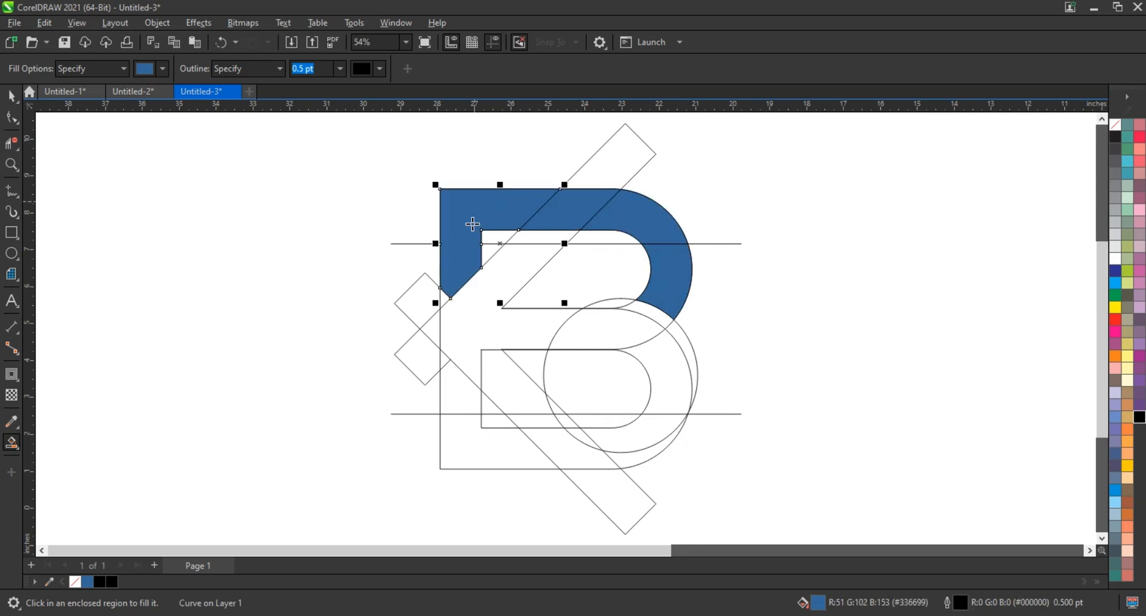
{"action": "left_click", "coordinate": [449, 302]}
{"action": "left_click", "coordinate": [445, 361]}
{"action": "left_click", "coordinate": [461, 388]}
Smart-fill the bottom bar, lower bowl, middle bar and lower diagonal regions with blue.
{"action": "left_click", "coordinate": [544, 452]}
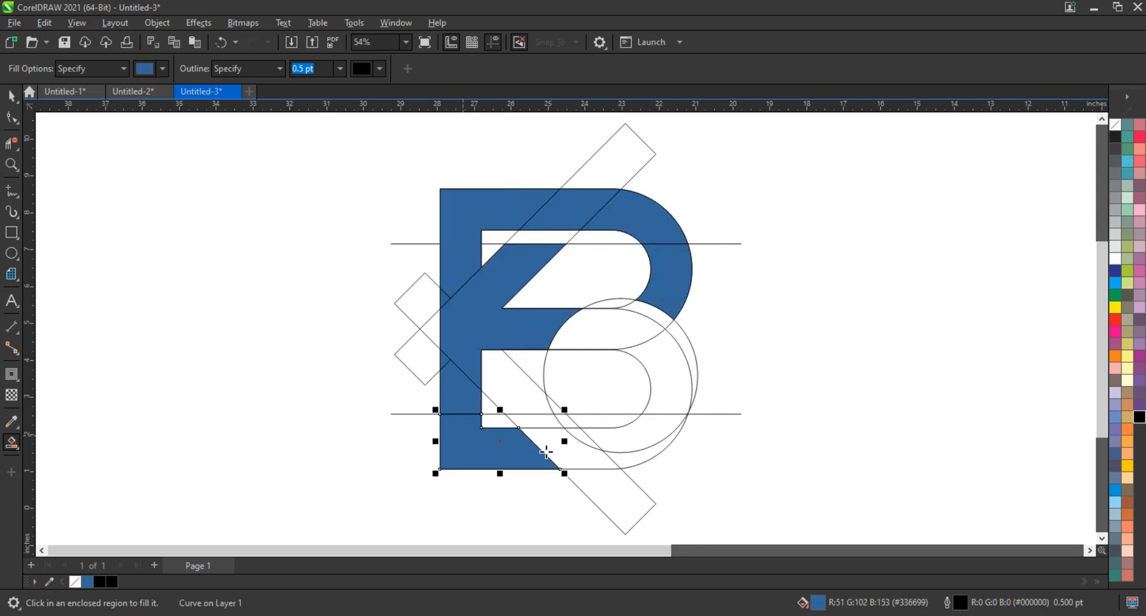
{"action": "left_click", "coordinate": [555, 449]}
{"action": "left_click", "coordinate": [583, 440]}
{"action": "left_click", "coordinate": [621, 459]}
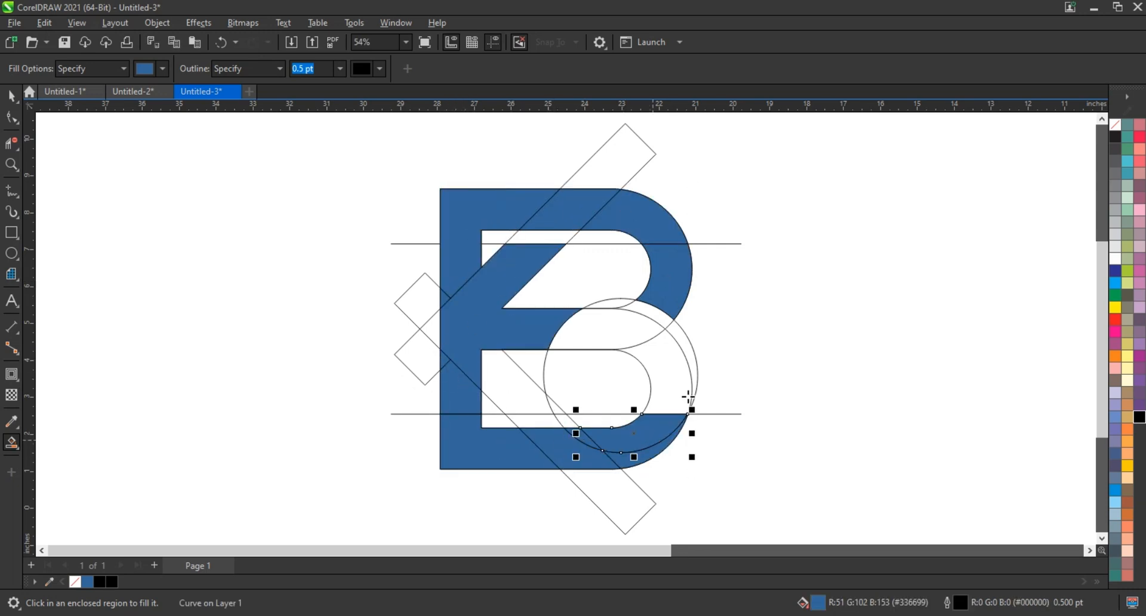
{"action": "left_click", "coordinate": [672, 370]}
{"action": "left_click", "coordinate": [646, 313]}
{"action": "scroll", "coordinate": [714, 339], "scroll_direction": "down", "scroll_amount": 1}
{"action": "left_click", "coordinate": [593, 389]}
{"action": "left_click", "coordinate": [555, 383]}
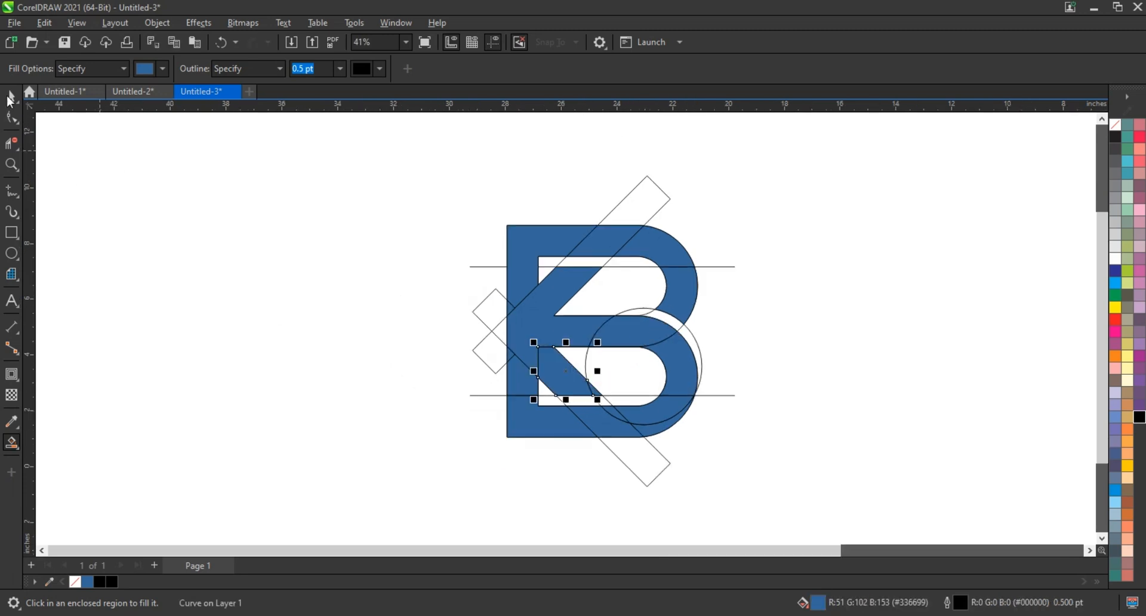
Delete the construction curve and weld all the filled blue pieces into one shape.
{"action": "double_click", "coordinate": [11, 97]}
{"action": "key", "text": "Delete"}
{"action": "left_click_drag", "start_coordinate": [834, 197], "coordinate": [413, 483]}
{"action": "left_click", "coordinate": [420, 69]}
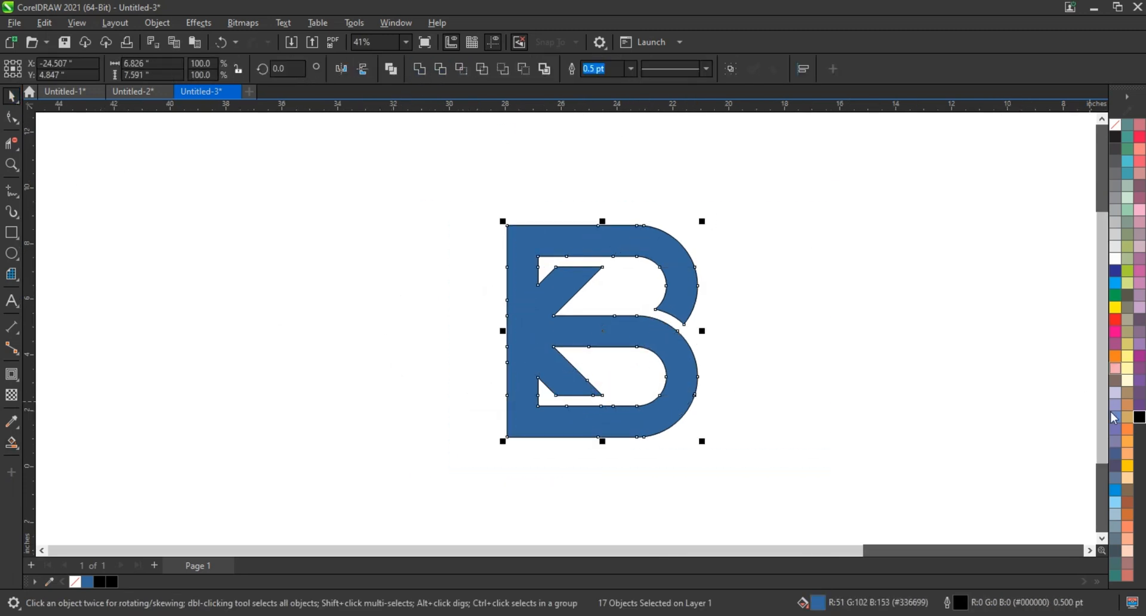
Fill the welded B solid black.
{"action": "left_click", "coordinate": [1138, 417]}
{"action": "left_click_drag", "start_coordinate": [397, 213], "coordinate": [764, 464]}
{"action": "scroll", "coordinate": [764, 464], "scroll_direction": "up", "scroll_amount": 2}
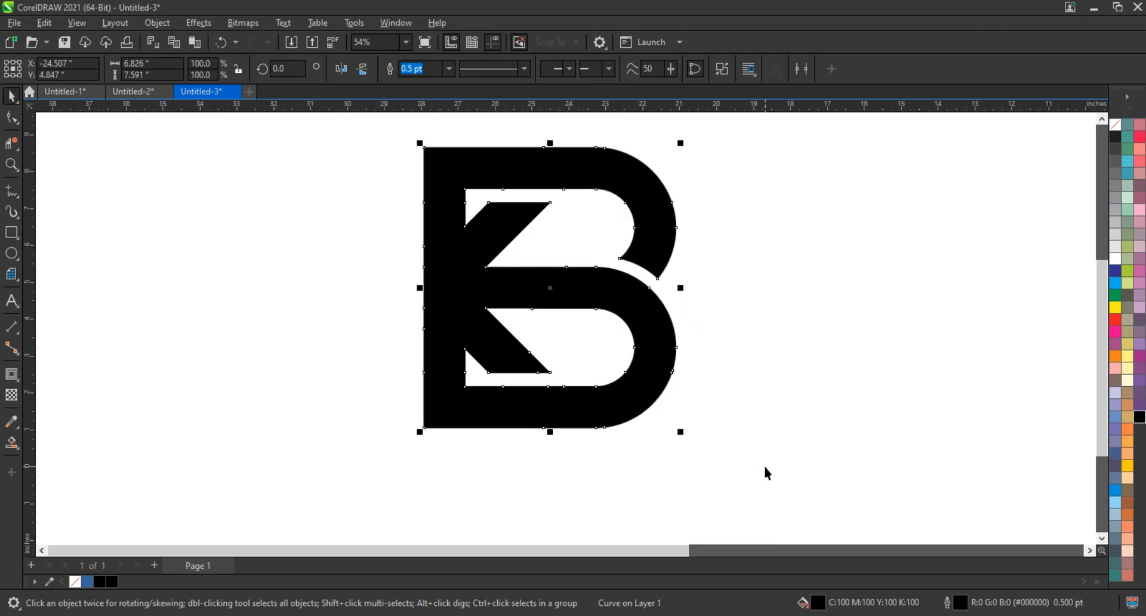
{"action": "scroll", "coordinate": [764, 464], "scroll_direction": "down", "scroll_amount": 1}
{"action": "left_click_drag", "start_coordinate": [672, 388], "coordinate": [672, 401]}
{"action": "left_click", "coordinate": [767, 388]}
{"action": "scroll", "coordinate": [766, 388], "scroll_direction": "up", "scroll_amount": 1}
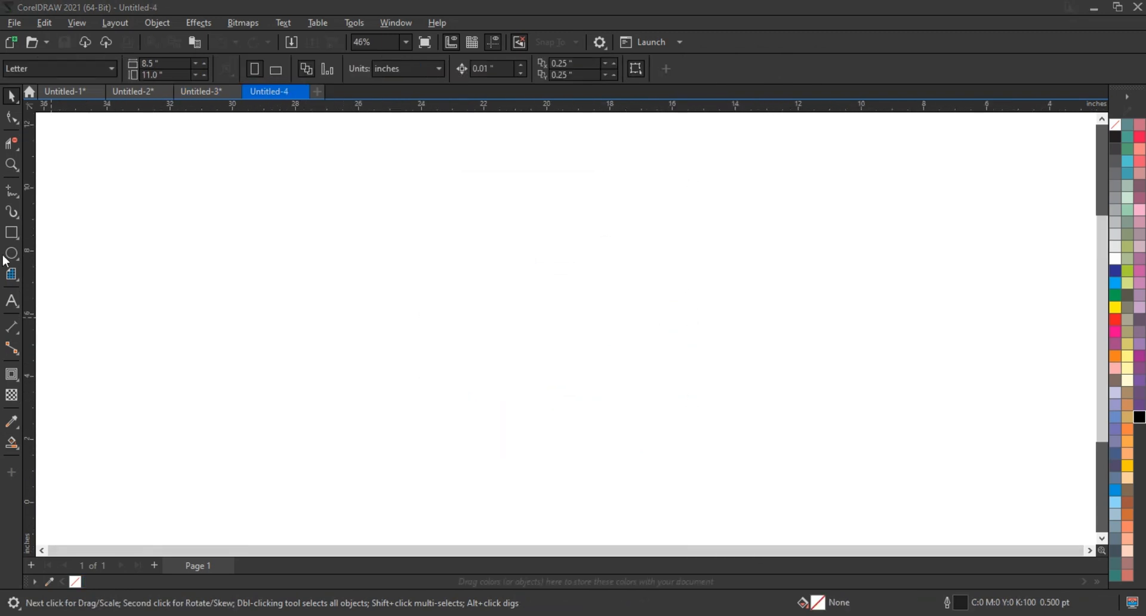
Draw a rectangle about 4.33 by 3.79 in in a new document and round its two right corners to 1.893 in.
{"action": "left_click", "coordinate": [12, 232]}
{"action": "left_click_drag", "start_coordinate": [392, 222], "coordinate": [529, 341]}
{"action": "key", "text": "F10"}
{"action": "left_click_drag", "start_coordinate": [529, 222], "coordinate": [513, 386]}
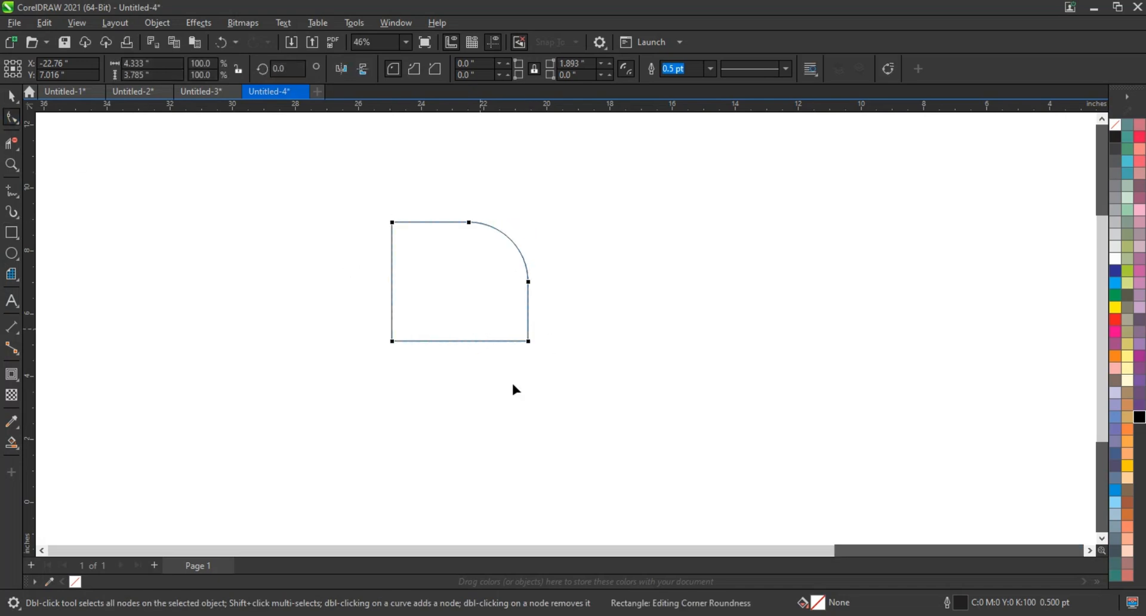
{"action": "left_click", "coordinate": [11, 98]}
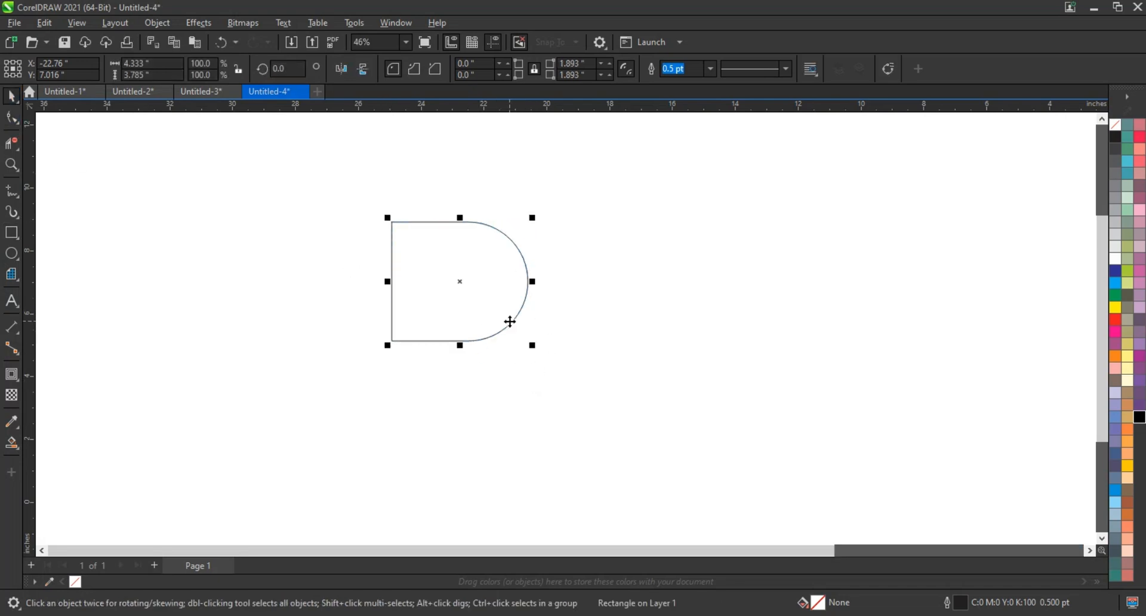
Contour the D shape inward in three steps and smart-fill its outer band and the smaller inner band with blue.
{"action": "left_click", "coordinate": [12, 374]}
{"action": "left_click_drag", "start_coordinate": [465, 257], "coordinate": [460, 276]}
{"action": "left_click", "coordinate": [5, 428]}
{"action": "left_click", "coordinate": [520, 267]}
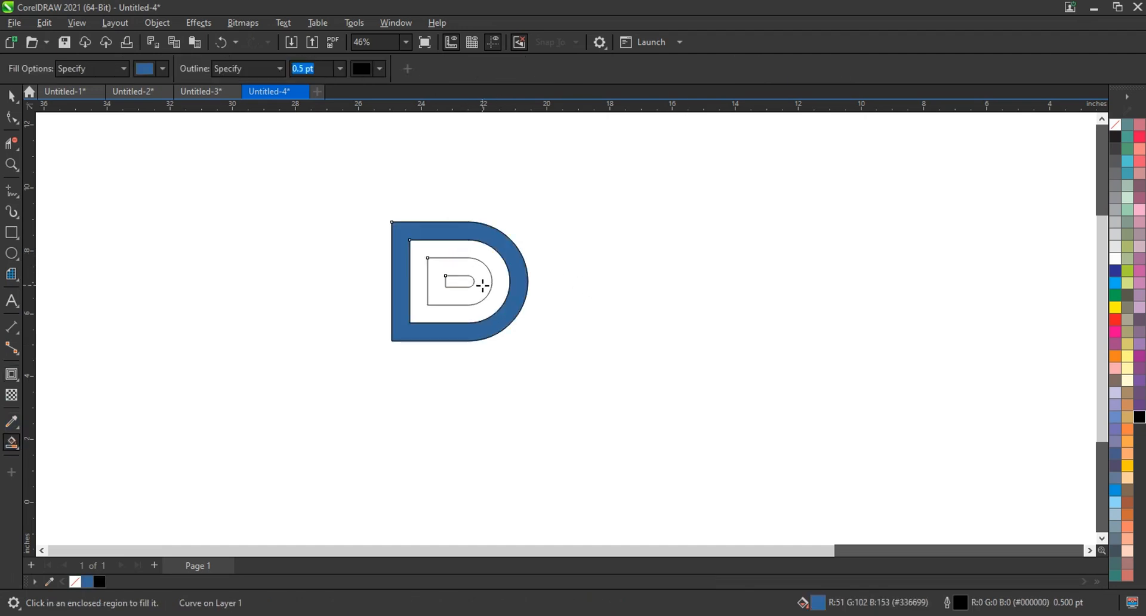
{"action": "left_click", "coordinate": [481, 286]}
{"action": "key", "text": "space"}
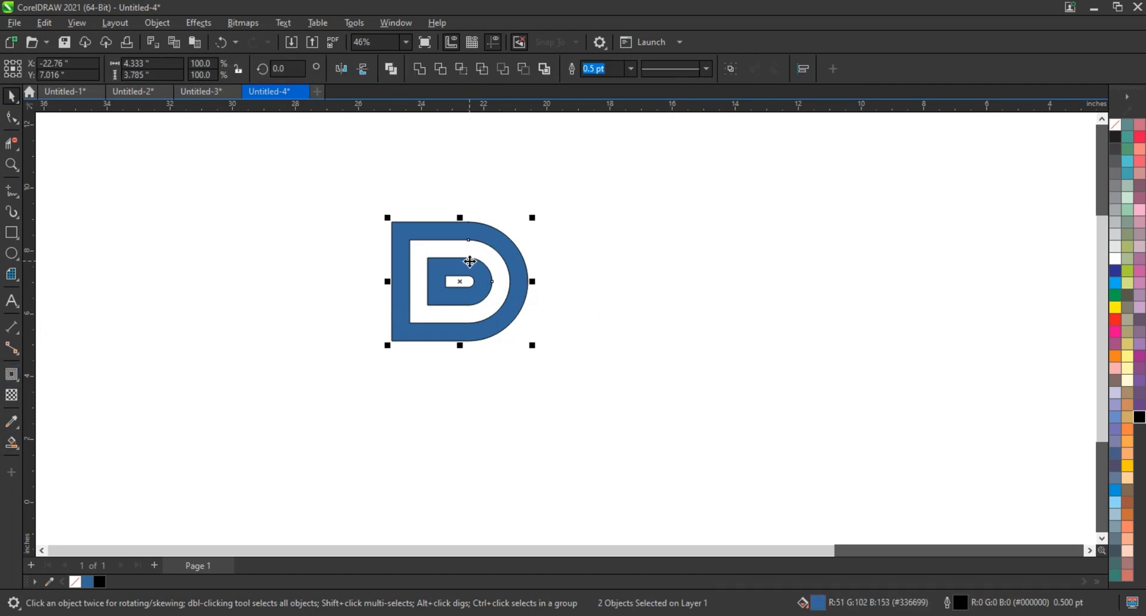
Fill both D bands with 90% black and copy them straight down so the outer bands overlap by one band's thickness.
{"action": "left_click", "coordinate": [1115, 149]}
{"action": "left_click_drag", "start_coordinate": [452, 305], "coordinate": [448, 398]}
{"action": "left_click", "coordinate": [571, 366]}
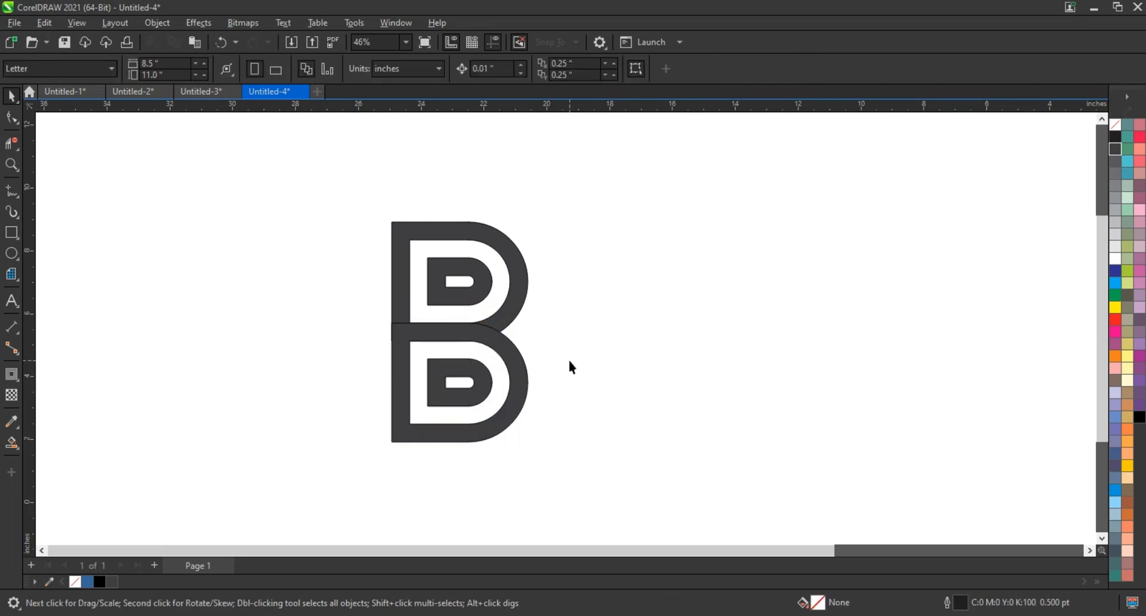
Weld the stacked D shapes into one B and remove its fill.
{"action": "left_click_drag", "start_coordinate": [582, 487], "coordinate": [582, 486]}
{"action": "key", "text": "ctrl+l"}
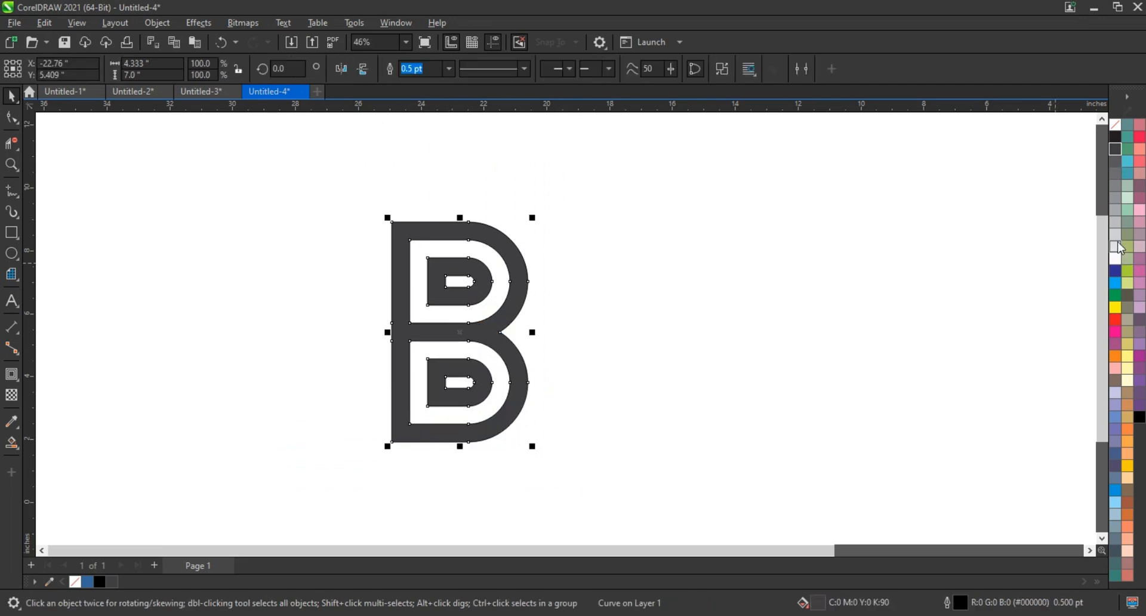
{"action": "left_click", "coordinate": [1114, 125]}
Mirror a copy of the B outline horizontally to its right and shift it left until the curved bowls overlap by two bands.
{"action": "left_click_drag", "start_coordinate": [387, 332], "coordinate": [585, 360]}
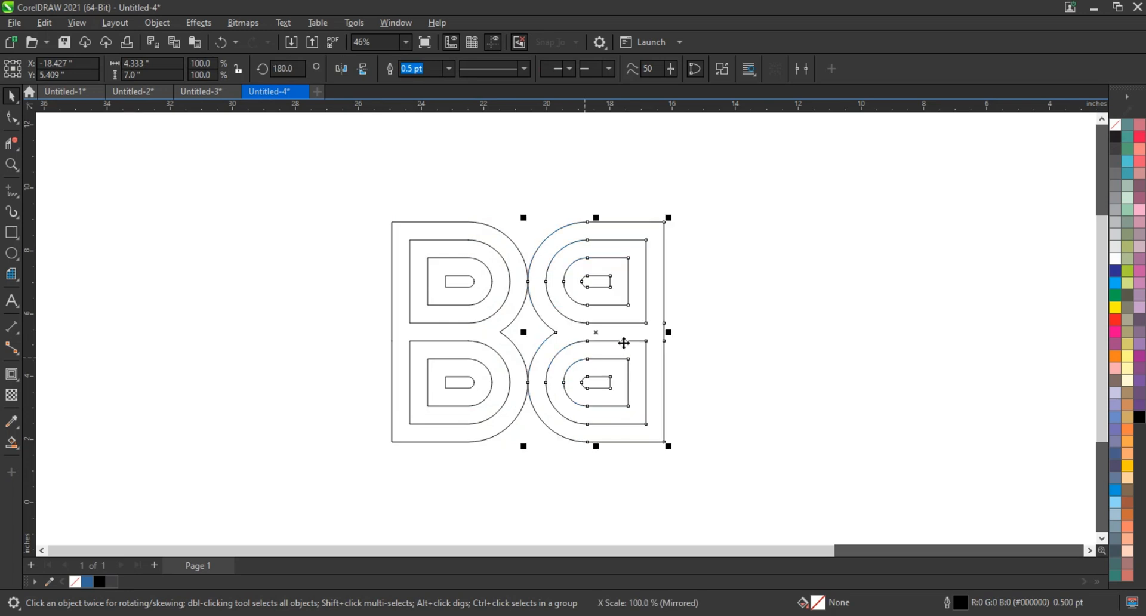
{"action": "left_click_drag", "start_coordinate": [635, 343], "coordinate": [630, 343]}
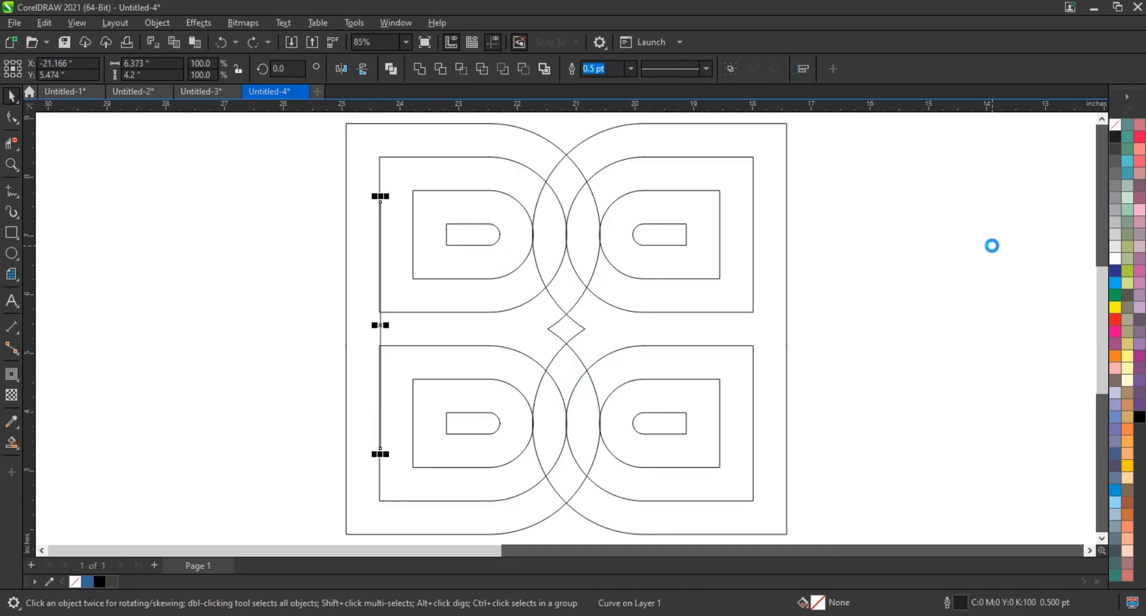
{"action": "key", "text": "ctrl+z"}
{"action": "key", "text": "ctrl+z"}
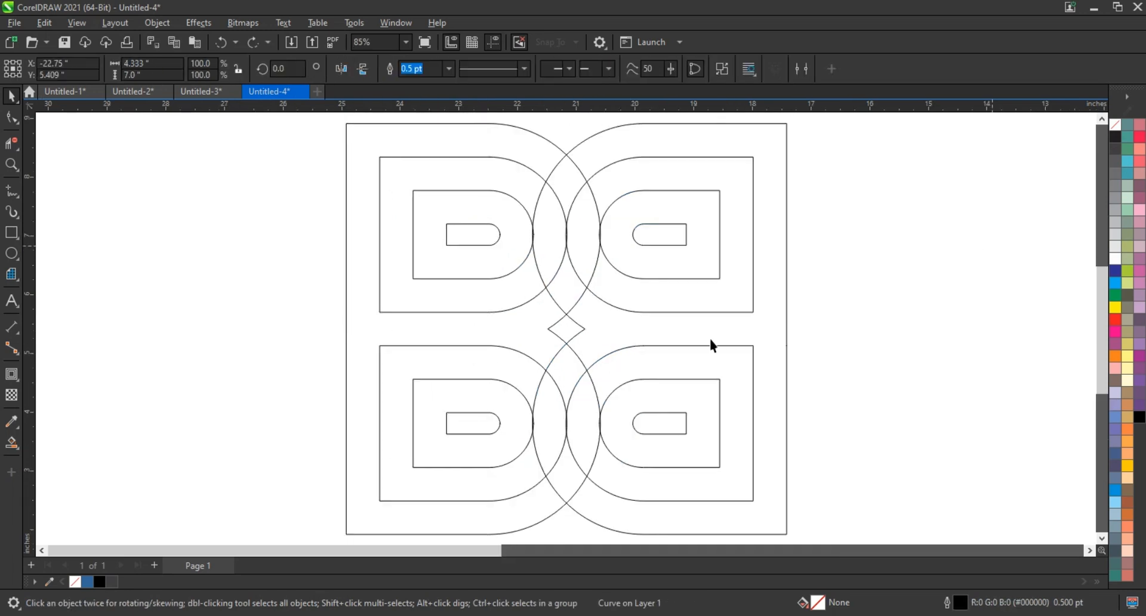
{"action": "left_click_drag", "start_coordinate": [707, 346], "coordinate": [678, 354]}
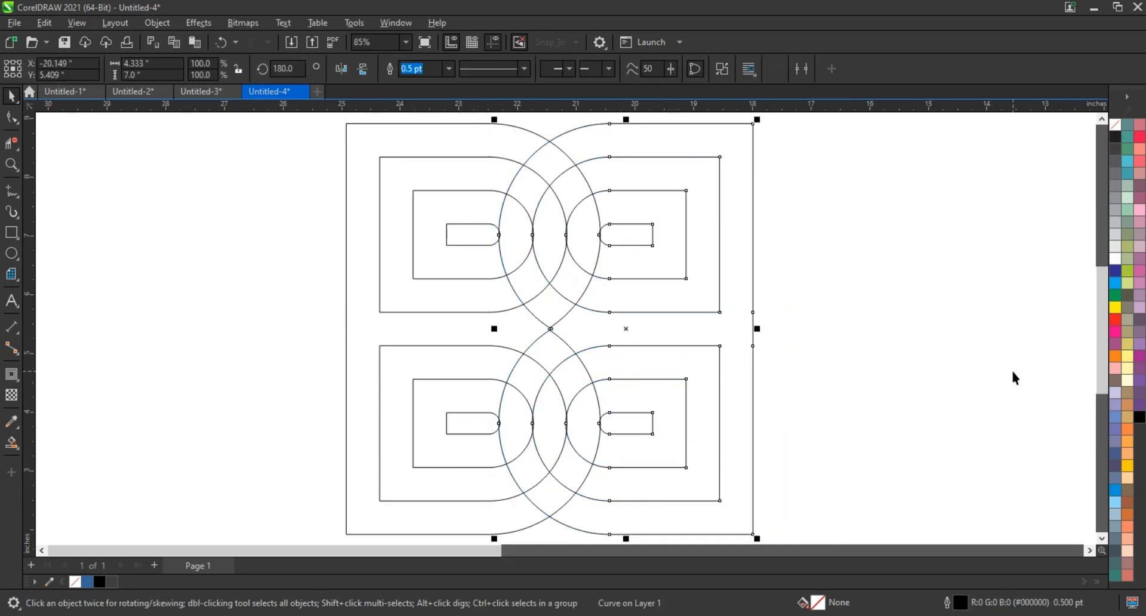
Draw a vertical line about 3.15 in long across the gap between the left inner outlines.
{"action": "left_click", "coordinate": [1009, 380]}
{"action": "scroll", "coordinate": [627, 335], "scroll_direction": "down", "scroll_amount": 1}
{"action": "scroll", "coordinate": [598, 339], "scroll_direction": "up", "scroll_amount": 1}
{"action": "key", "text": "ctrl+a"}
{"action": "left_click", "coordinate": [391, 71]}
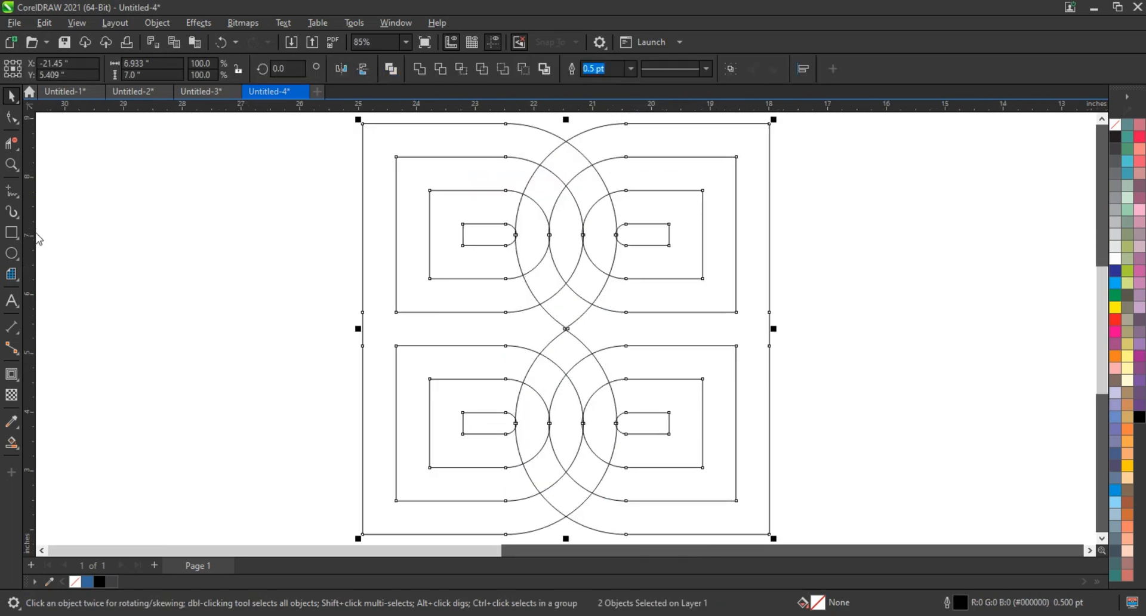
{"action": "left_click", "coordinate": [11, 191]}
{"action": "left_click", "coordinate": [396, 421]}
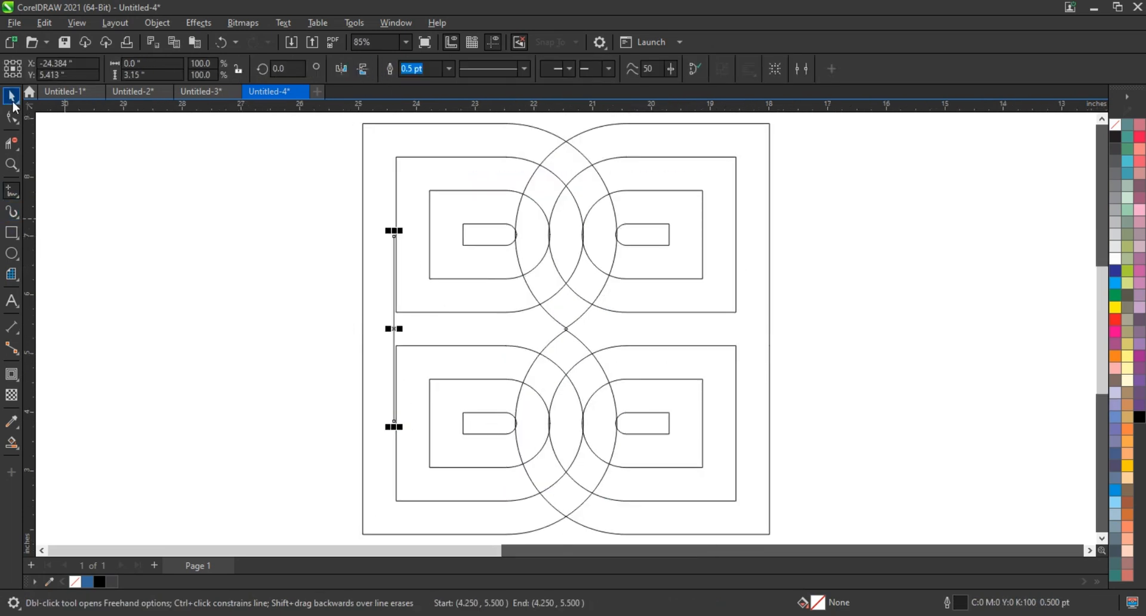
Copy the vertical line onto the right inner edge and combine both lines with the overlapping B outlines.
{"action": "key", "text": "space"}
{"action": "left_click_drag", "start_coordinate": [401, 329], "coordinate": [741, 332]}
{"action": "left_click", "coordinate": [395, 328], "text": "shift"}
{"action": "left_click", "coordinate": [391, 72]}
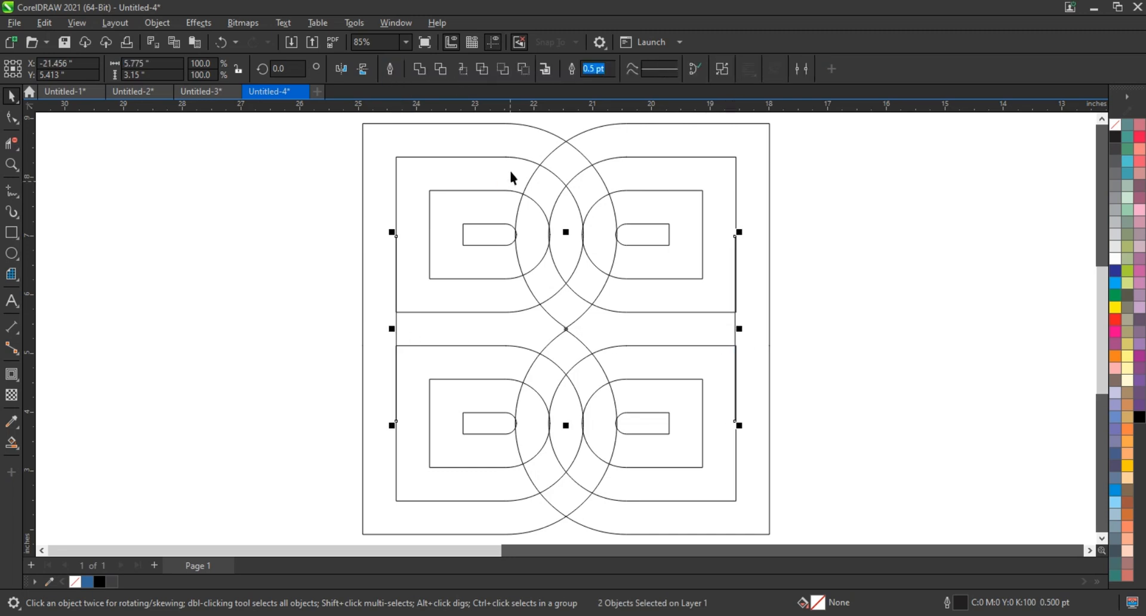
{"action": "left_click", "coordinate": [542, 167], "text": "shift"}
Smart-fill the upper crossing band, the upper-right inner D and the left frame with blue.
{"action": "left_click", "coordinate": [11, 442]}
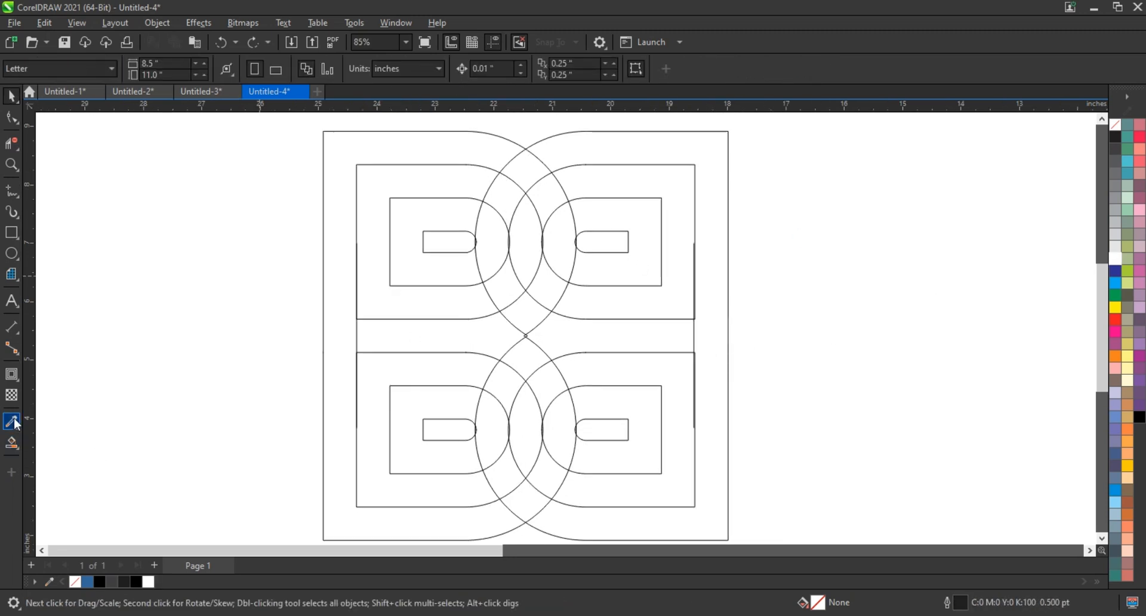
{"action": "left_click", "coordinate": [11, 442]}
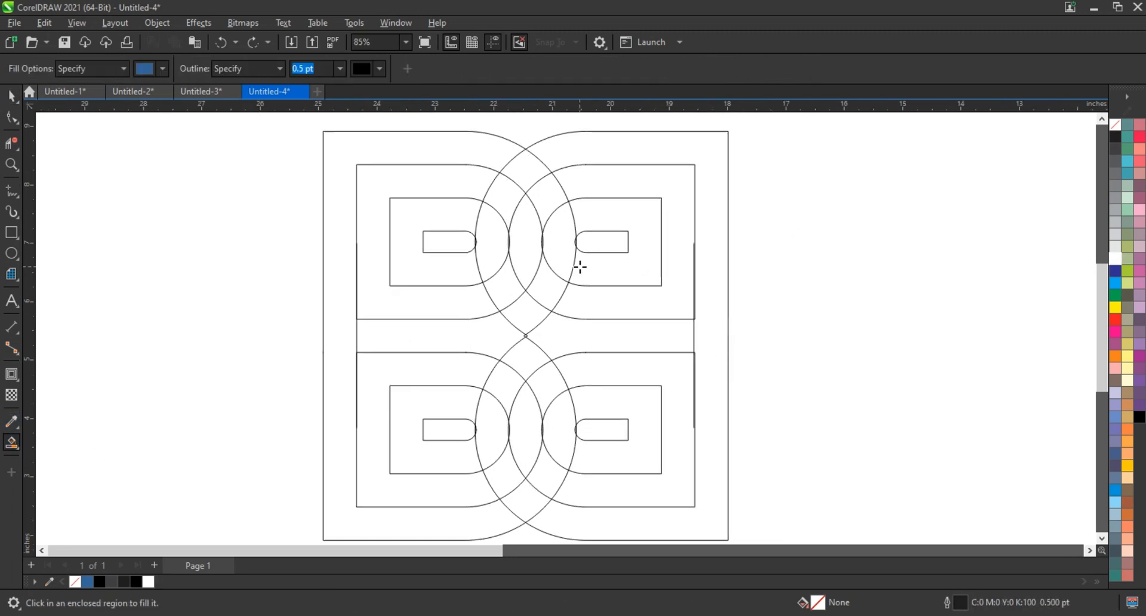
{"action": "left_click", "coordinate": [547, 194]}
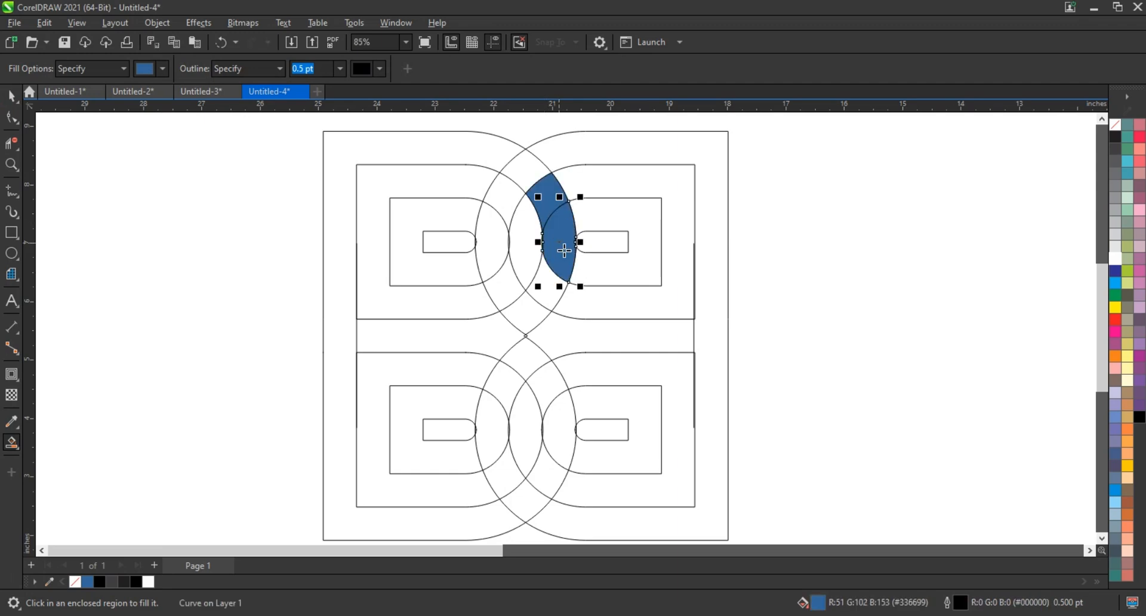
{"action": "left_click", "coordinate": [582, 270]}
{"action": "left_click", "coordinate": [353, 234]}
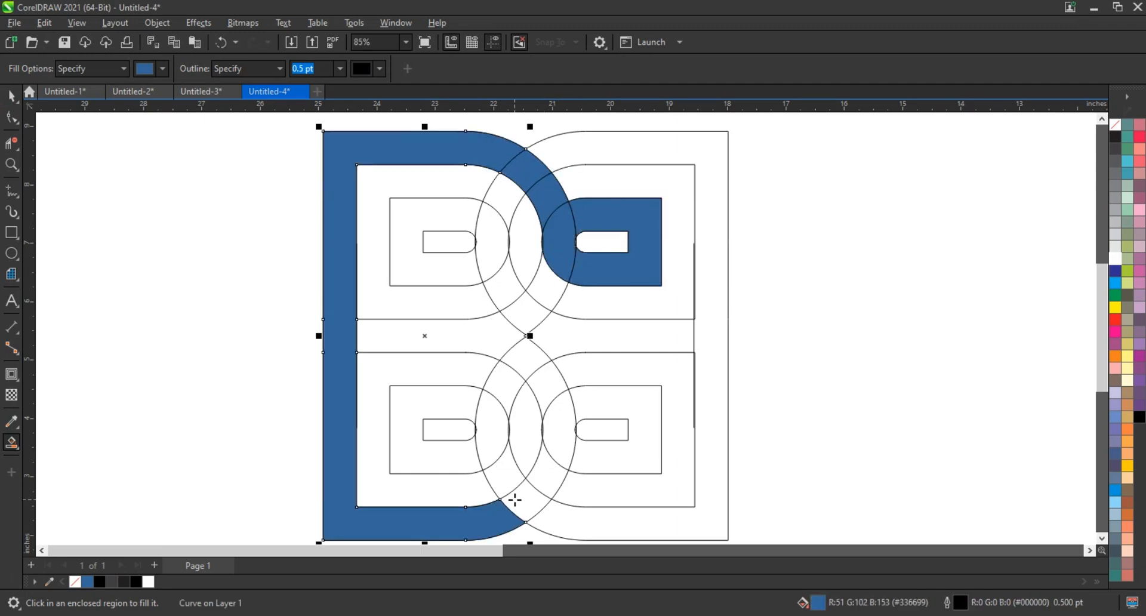
Smart-fill the lower crossing band, the right frame and the remaining inner D shapes with blue, including the thin slivers between curves.
{"action": "left_click", "coordinate": [514, 499]}
{"action": "left_click", "coordinate": [491, 425]}
{"action": "left_click", "coordinate": [634, 511]}
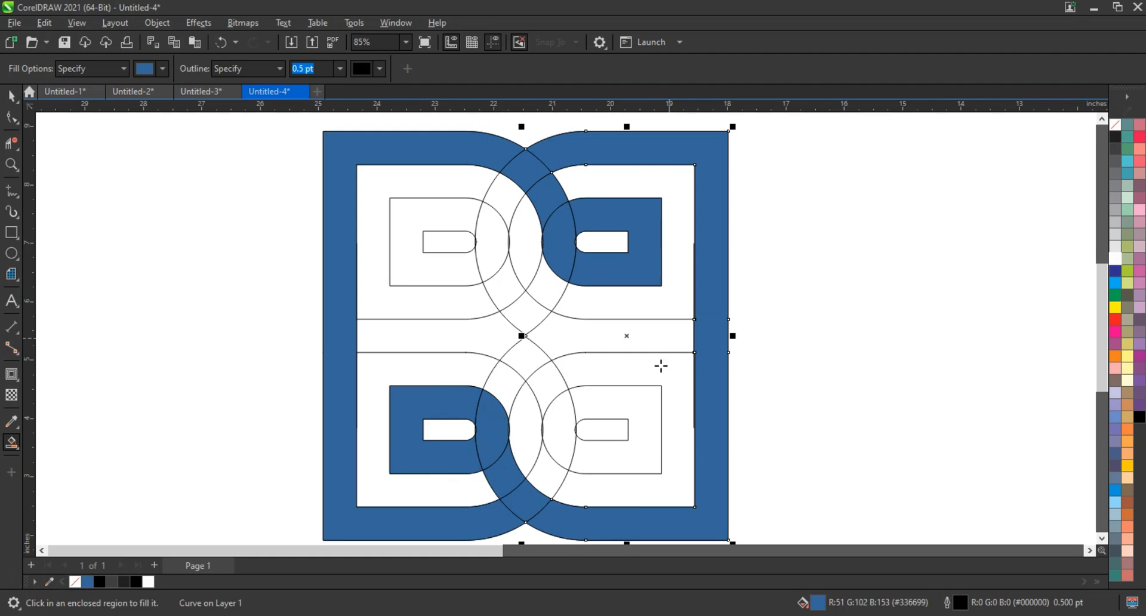
{"action": "left_click", "coordinate": [617, 406]}
{"action": "left_click", "coordinate": [558, 430]}
{"action": "left_click", "coordinate": [491, 256]}
{"action": "scroll", "coordinate": [549, 293], "scroll_direction": "up", "scroll_amount": 3}
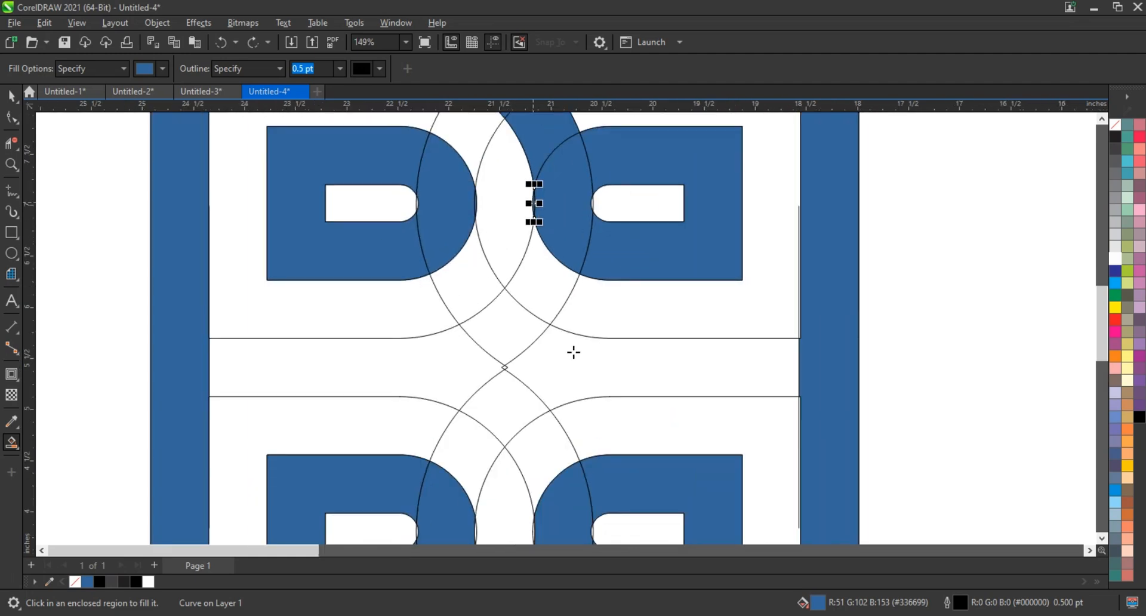
{"action": "scroll", "coordinate": [536, 333], "scroll_direction": "up", "scroll_amount": 4}
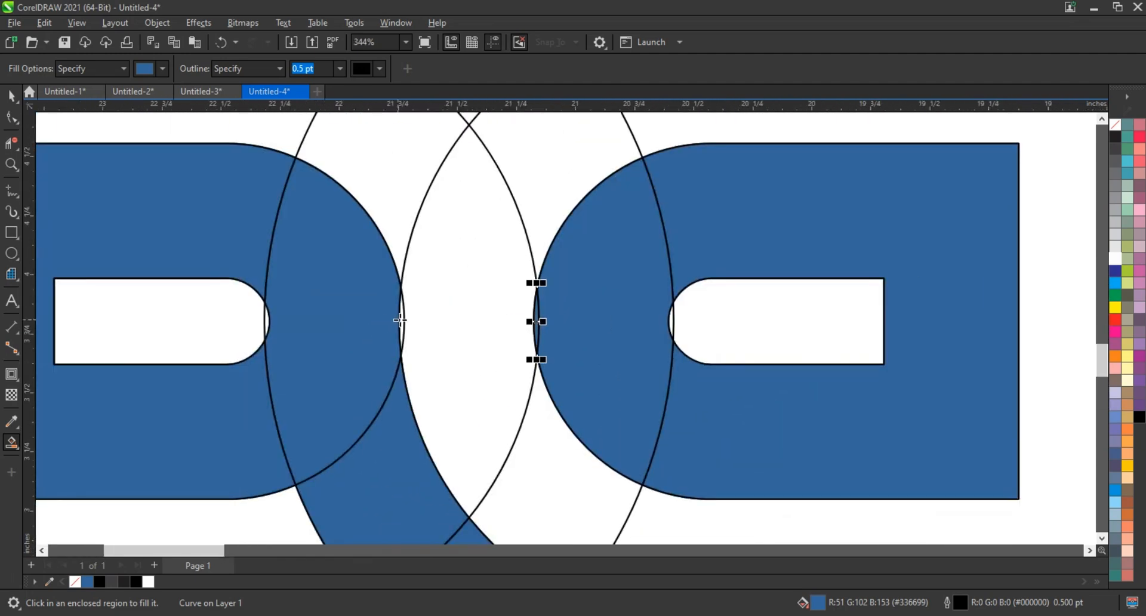
{"action": "scroll", "coordinate": [614, 337], "scroll_direction": "down", "scroll_amount": 6}
Delete the construction outlines, then fill the blue pieces black and weld them into one shape.
{"action": "left_click", "coordinate": [11, 95]}
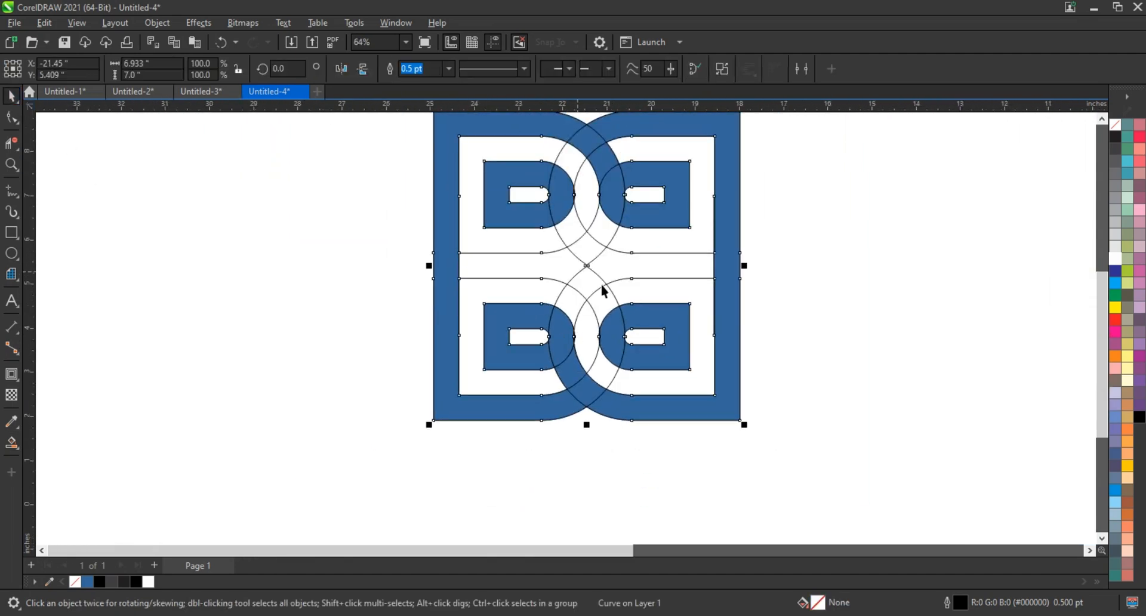
{"action": "key", "text": "Delete"}
{"action": "scroll", "coordinate": [728, 441], "scroll_direction": "down", "scroll_amount": 1}
{"action": "left_click_drag", "start_coordinate": [773, 451], "coordinate": [430, 161]}
{"action": "left_click", "coordinate": [1138, 416]}
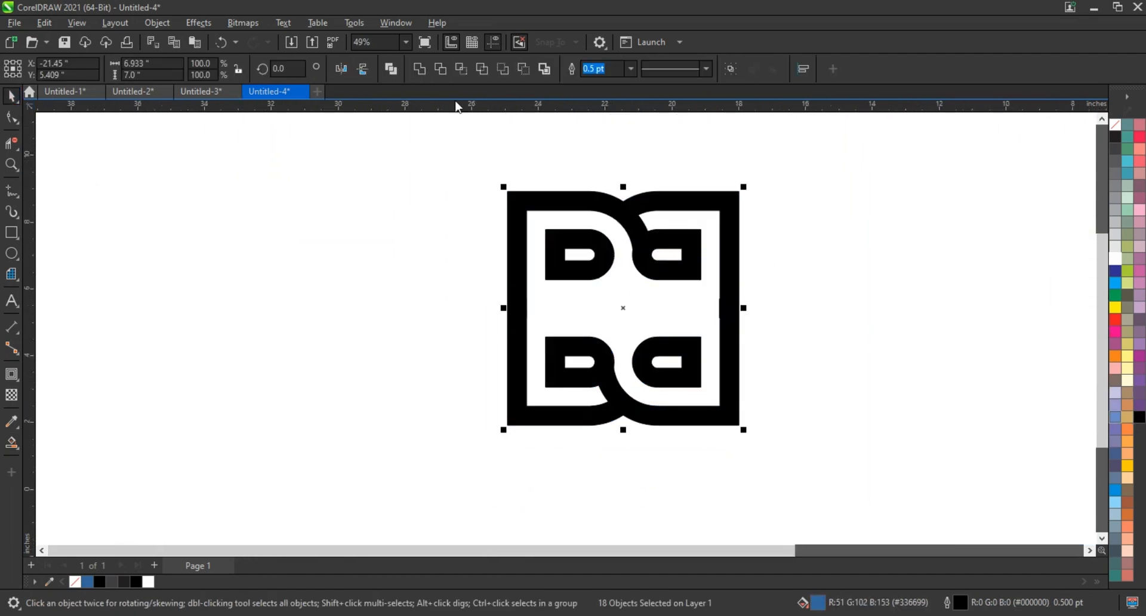
{"action": "key", "text": "ctrl+l"}
Move all nodes of the logo's lower half straight up by about 1.05 in.
{"action": "left_click", "coordinate": [11, 117]}
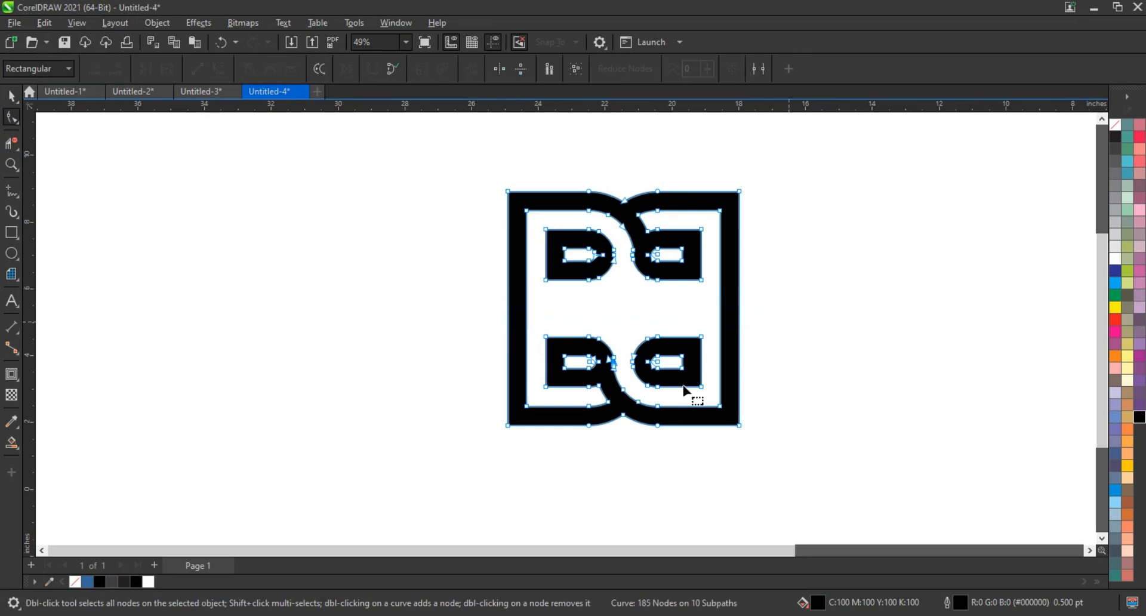
{"action": "left_click_drag", "start_coordinate": [773, 451], "coordinate": [455, 319]}
{"action": "left_click_drag", "start_coordinate": [508, 425], "coordinate": [508, 390]}
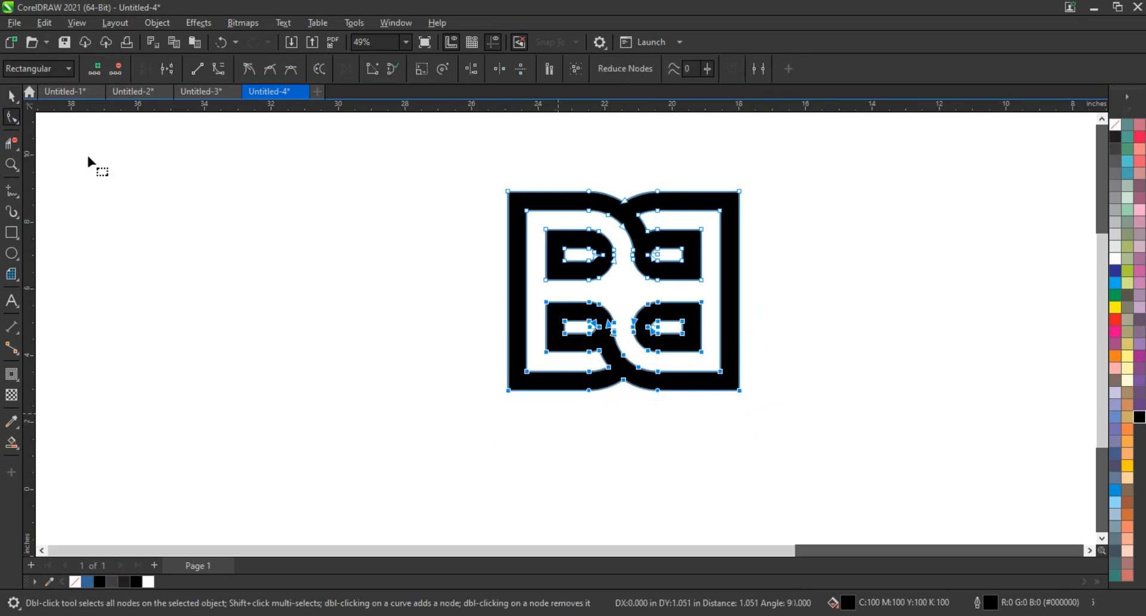
Set the mirrored B logo's size to 6.0 by 6.0 in.
{"action": "left_click", "coordinate": [11, 95]}
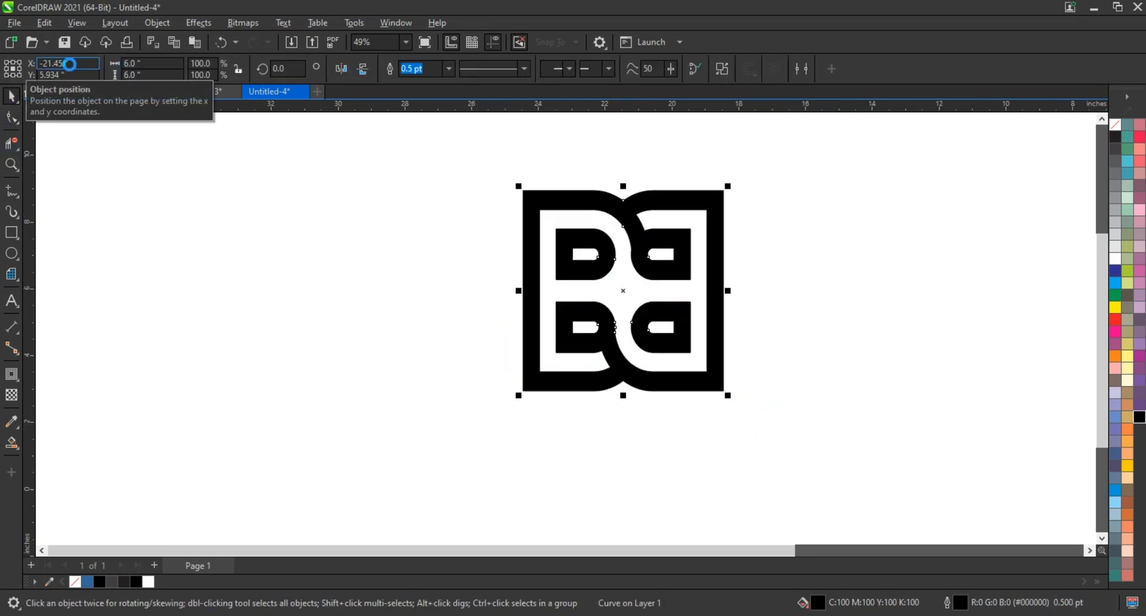
{"action": "key", "text": "z"}
{"action": "left_click_drag", "start_coordinate": [463, 159], "coordinate": [770, 418]}
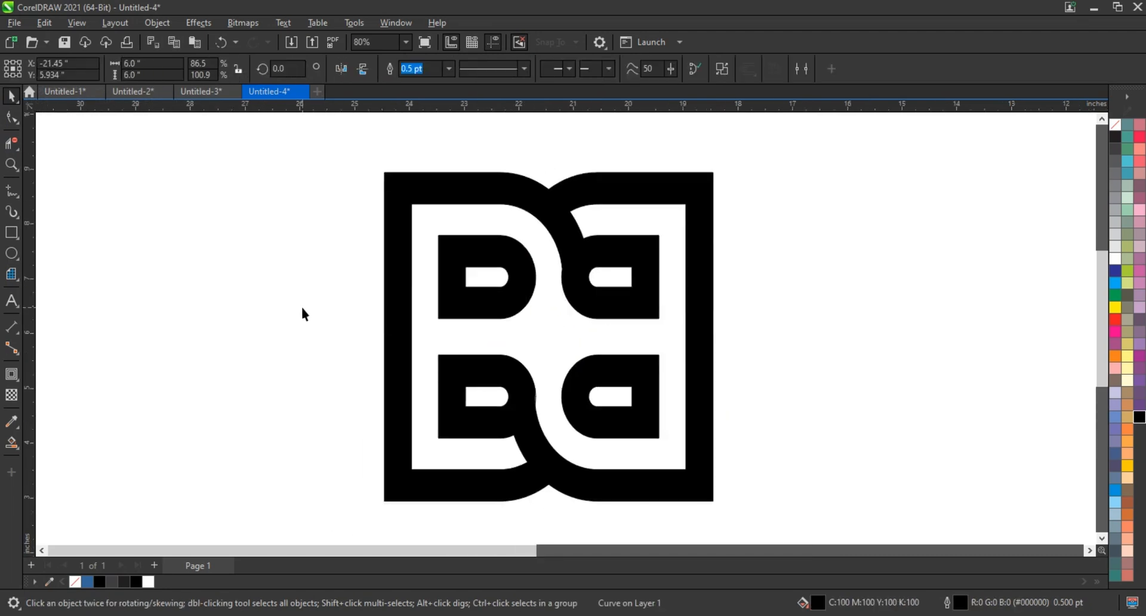
{"action": "left_click", "coordinate": [335, 298]}
{"action": "scroll", "coordinate": [335, 298], "scroll_direction": "down", "scroll_amount": 1}
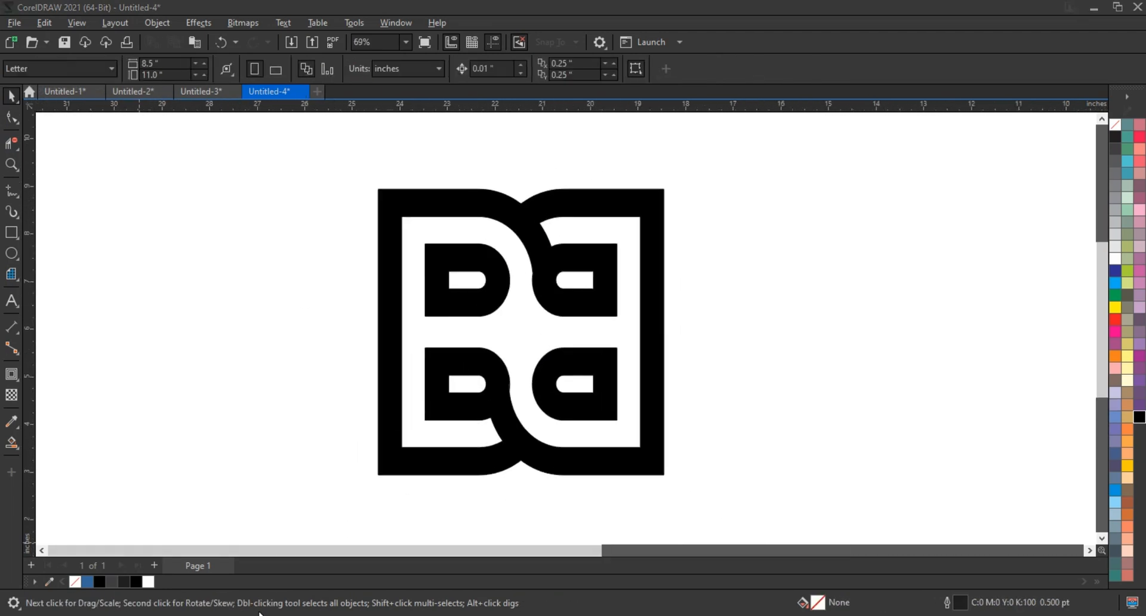
Draw a rectangle about 9.23 by 3.79 in in a new document and round all its corners to 1.897 in.
{"action": "key", "text": "z"}
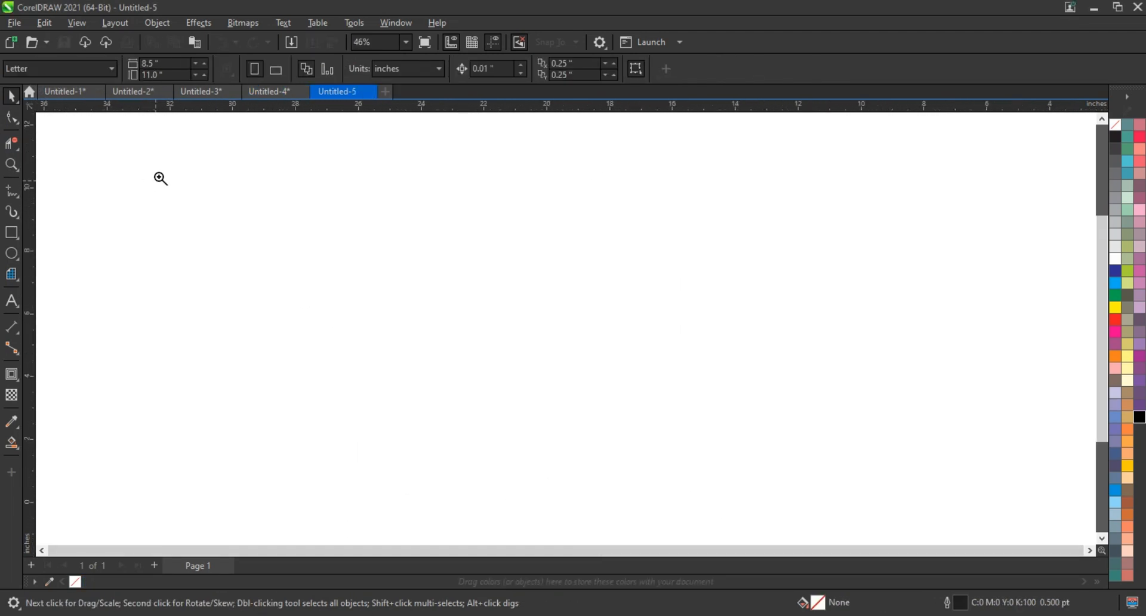
{"action": "left_click_drag", "start_coordinate": [134, 155], "coordinate": [977, 503]}
{"action": "left_click", "coordinate": [8, 234]}
{"action": "left_click_drag", "start_coordinate": [287, 180], "coordinate": [651, 330]}
{"action": "key", "text": "F10"}
{"action": "left_click_drag", "start_coordinate": [288, 183], "coordinate": [294, 292]}
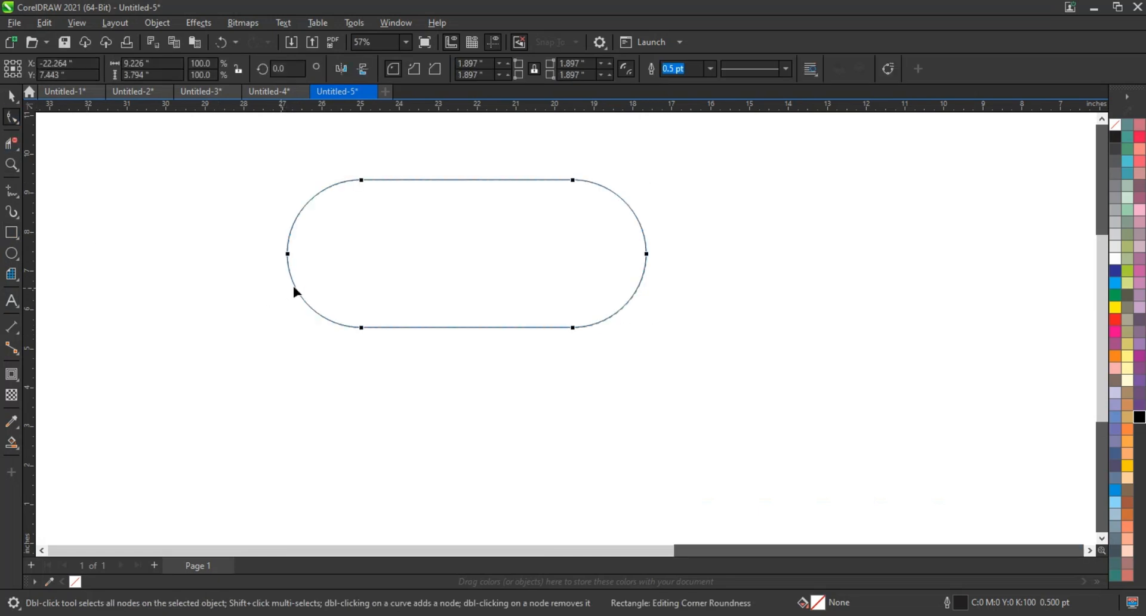
Add a one-step inward contour of 1.197 in to the rounded shape and copy the contoured shape straight down.
{"action": "left_click", "coordinate": [11, 375]}
{"action": "left_click_drag", "start_coordinate": [449, 179], "coordinate": [465, 357]}
{"action": "key", "text": "Return"}
{"action": "left_click", "coordinate": [16, 89]}
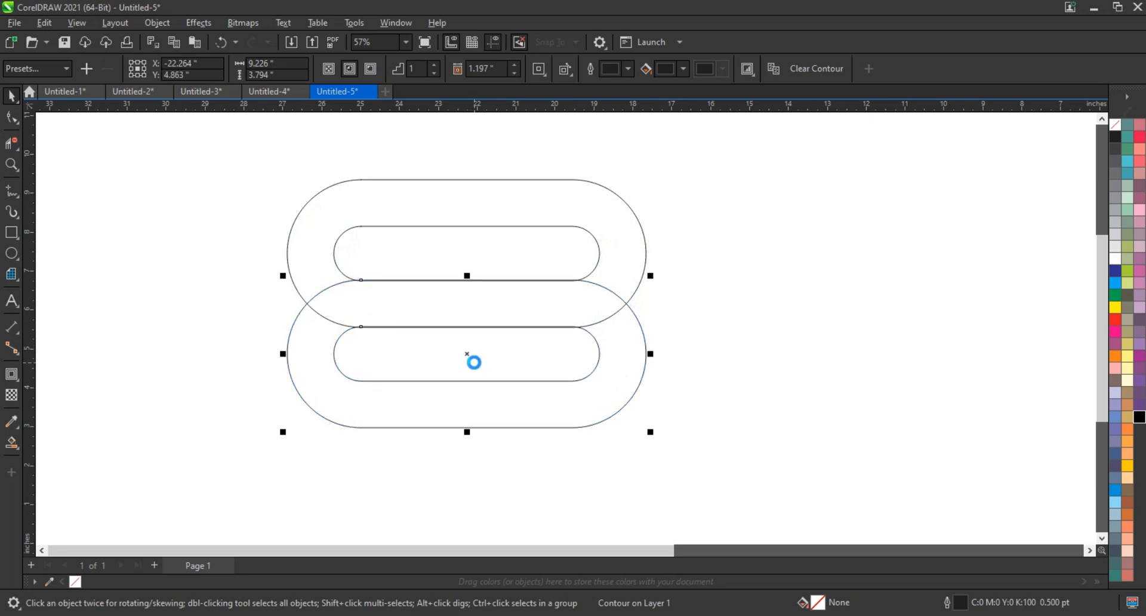
Try to break both contoured shapes apart, then undo back to the single contoured shape.
{"action": "left_click", "coordinate": [681, 201]}
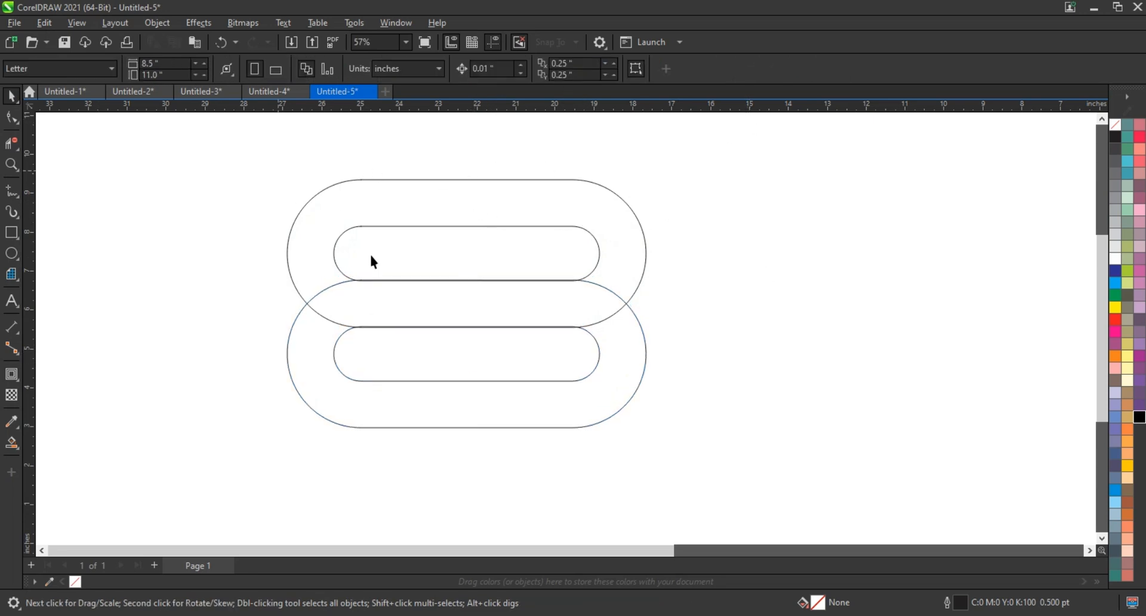
{"action": "left_click_drag", "start_coordinate": [250, 149], "coordinate": [718, 454]}
{"action": "key", "text": "ctrl+k"}
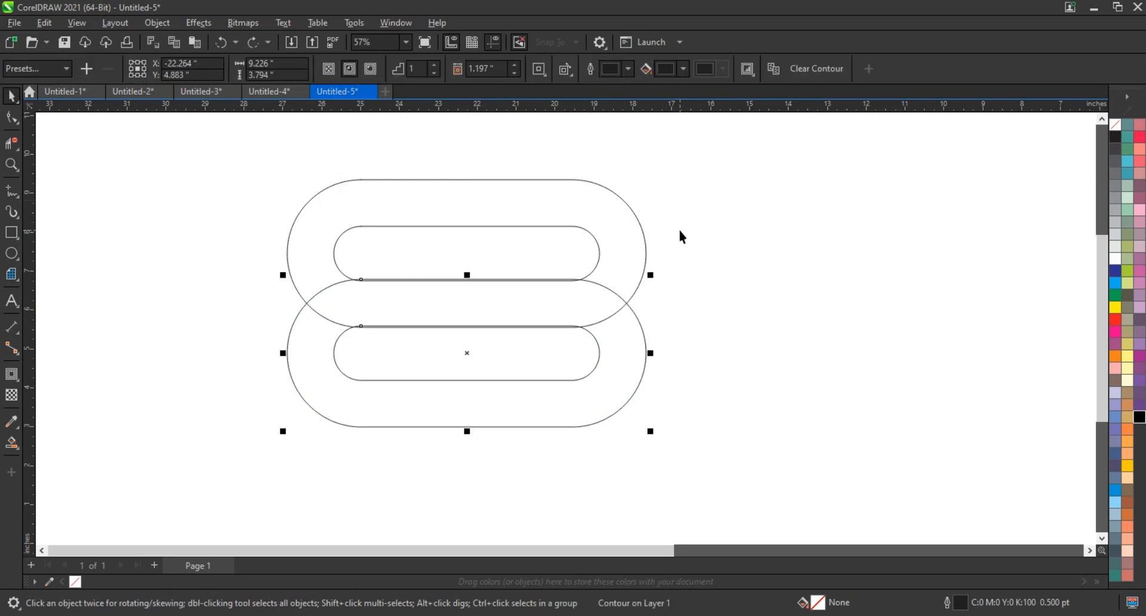
{"action": "key", "text": "ctrl+z"}
Break the contour apart from the rounded shape and combine the two outlines into one ring.
{"action": "left_click_drag", "start_coordinate": [708, 164], "coordinate": [253, 373]}
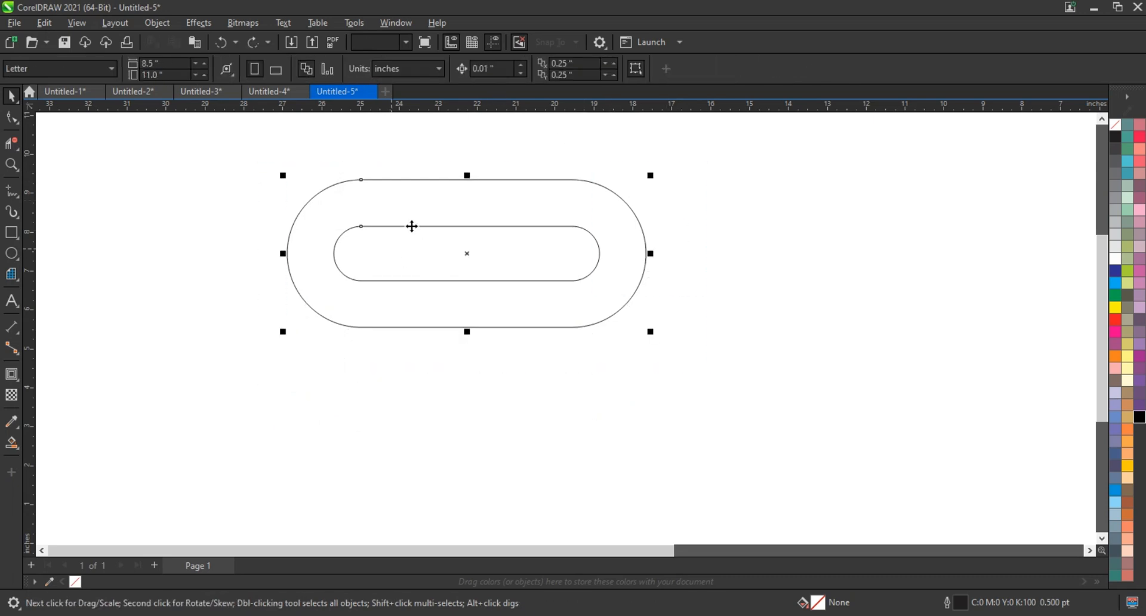
{"action": "left_click", "coordinate": [157, 23]}
{"action": "left_click", "coordinate": [223, 357]}
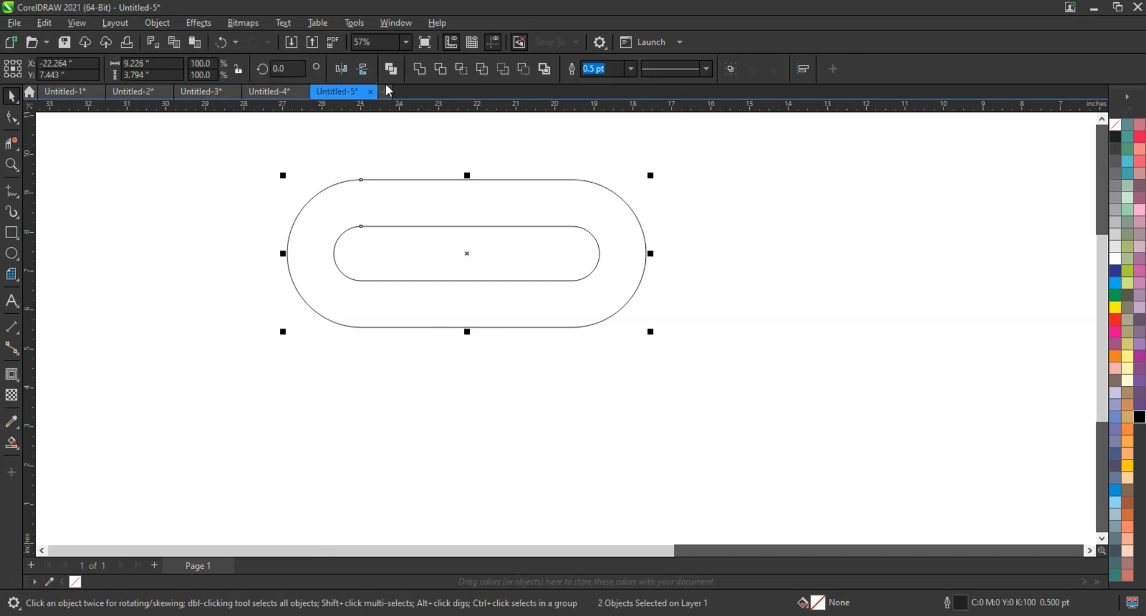
Copy the ring straight down until its band overlaps the first ring's lower band, and weld both into a figure-eight shape.
{"action": "left_click_drag", "start_coordinate": [485, 278], "coordinate": [474, 357]}
{"action": "left_click", "coordinate": [427, 226], "text": "shift"}
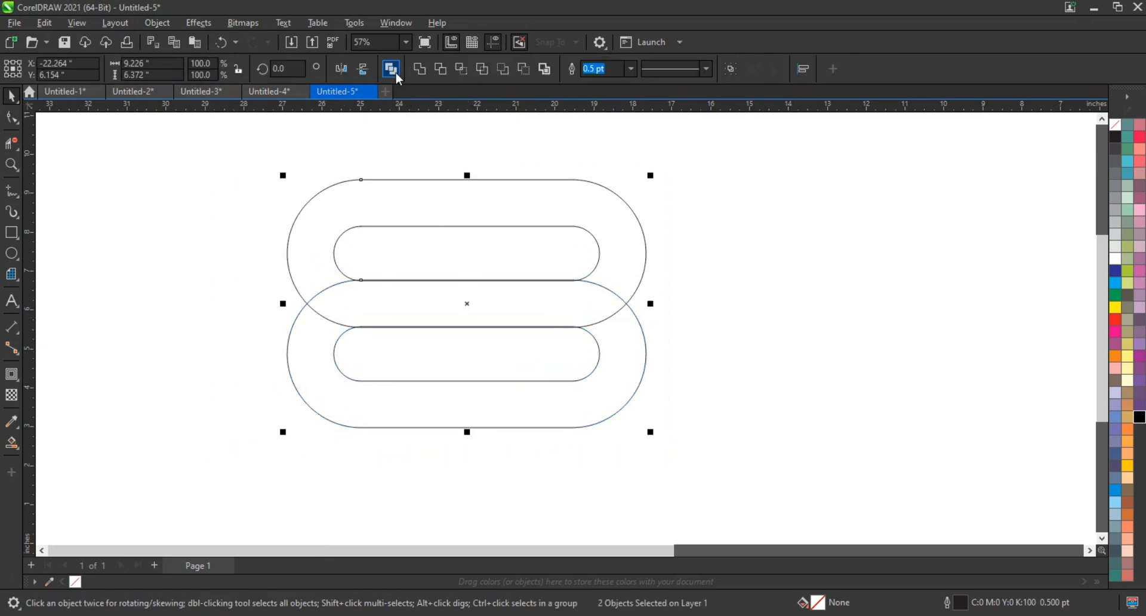
{"action": "left_click", "coordinate": [396, 74]}
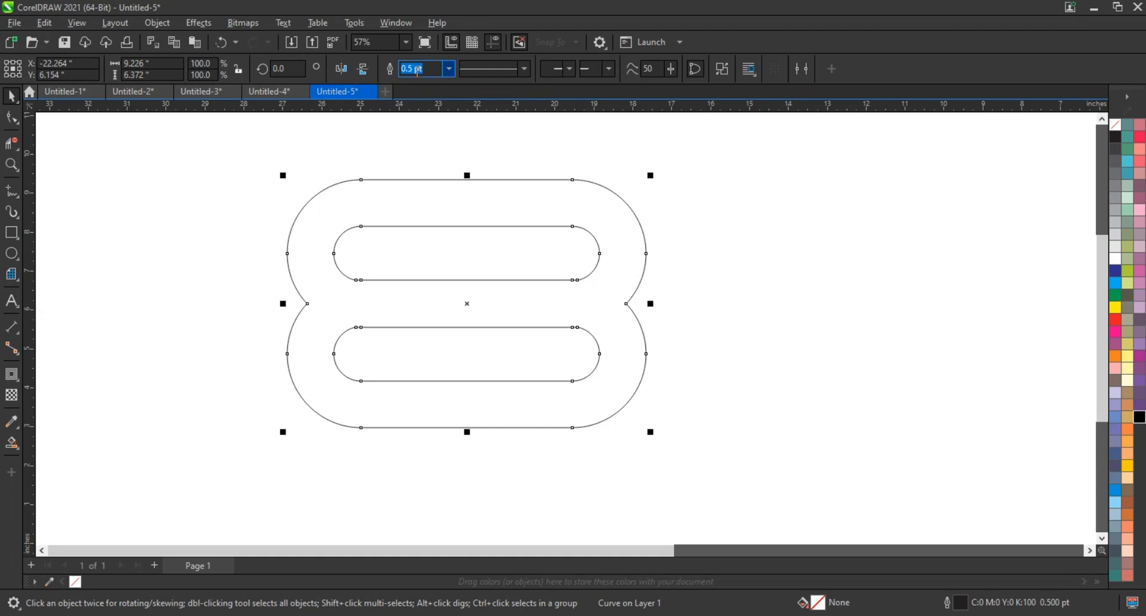
{"action": "left_click", "coordinate": [755, 324]}
Draw a narrow vertical bar about 7.97 in tall across the figure-eight and combine it with a copy placed alongside.
{"action": "left_click", "coordinate": [12, 233]}
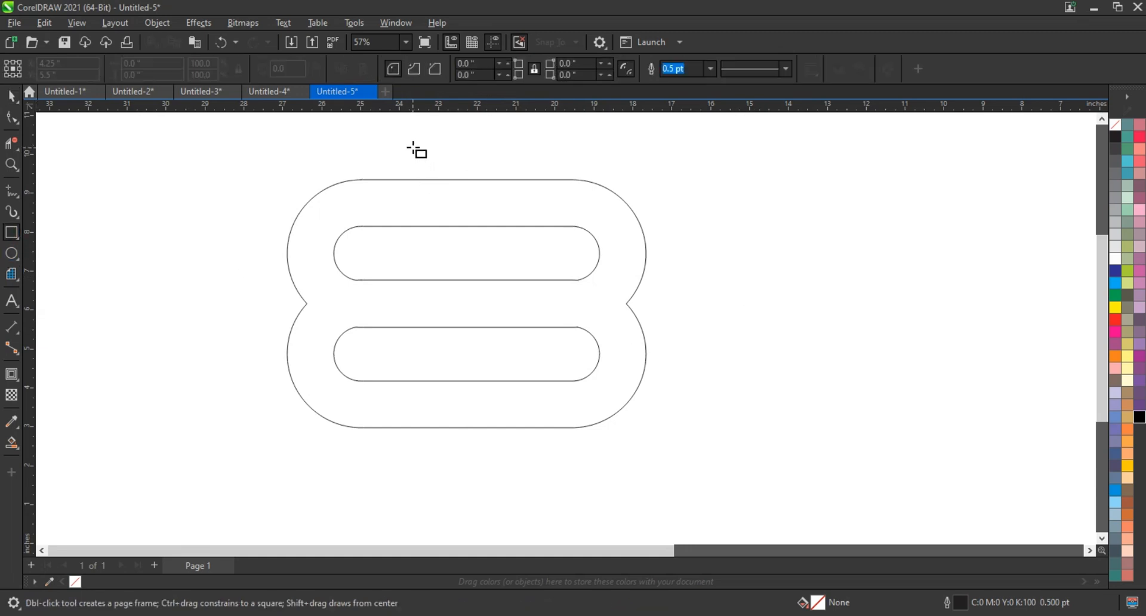
{"action": "left_click_drag", "start_coordinate": [413, 147], "coordinate": [450, 458]}
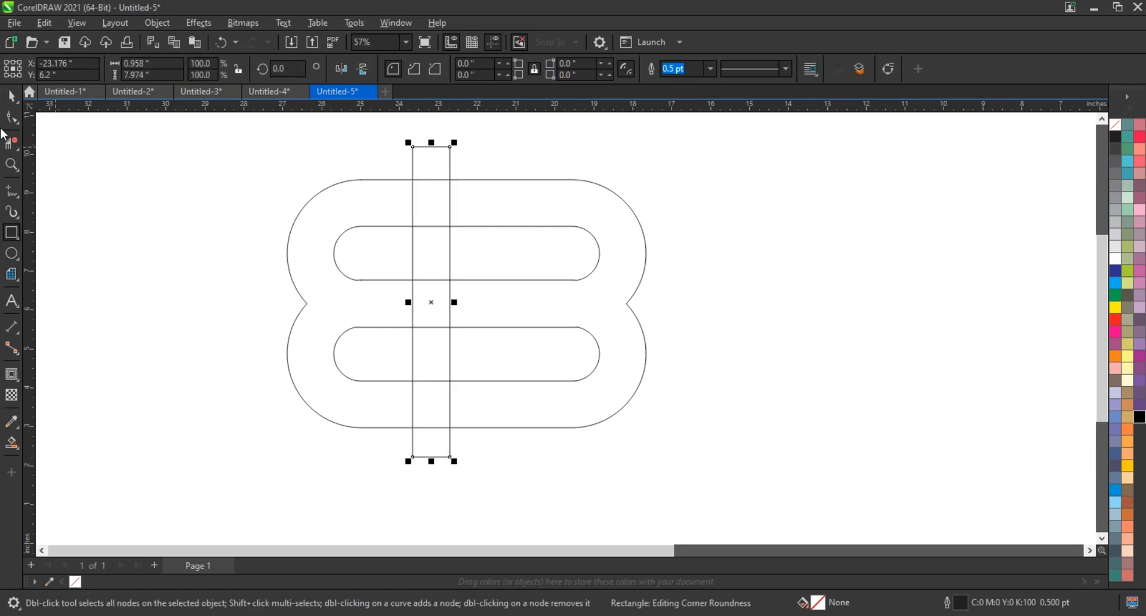
{"action": "key", "text": "space"}
{"action": "left_click_drag", "start_coordinate": [408, 302], "coordinate": [403, 302]}
{"action": "left_click_drag", "start_coordinate": [423, 309], "coordinate": [475, 316]}
{"action": "right_click", "coordinate": [472, 310]}
Skew the pair of bars into a forward-leaning slant and centre it on the figure-eight.
{"action": "left_click", "coordinate": [452, 147]}
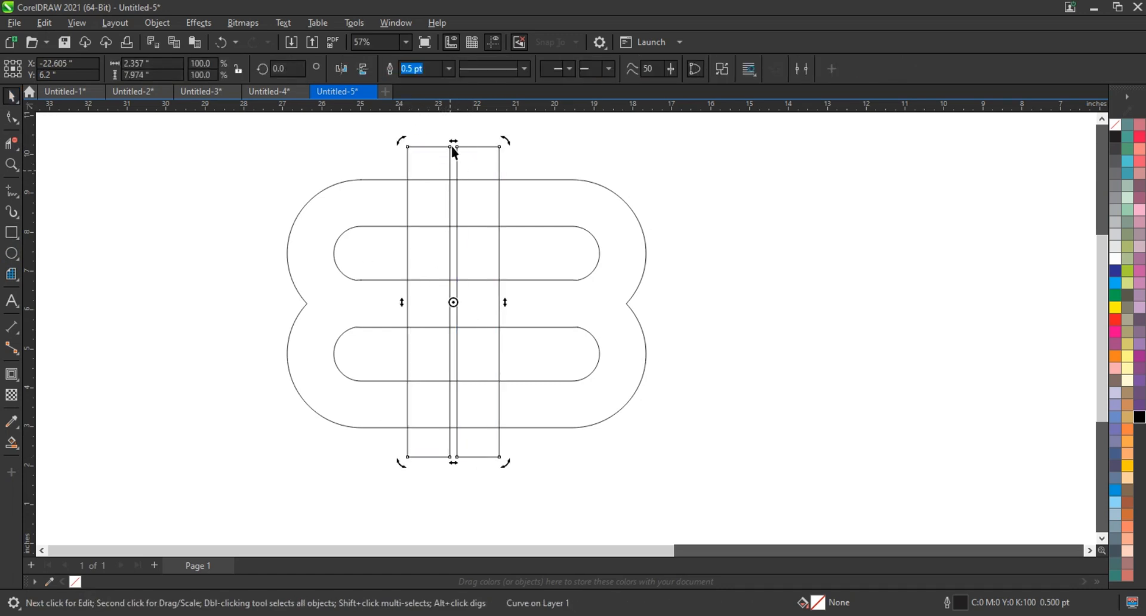
{"action": "left_click_drag", "start_coordinate": [452, 143], "coordinate": [544, 144]}
{"action": "left_click_drag", "start_coordinate": [499, 468], "coordinate": [440, 464]}
{"action": "left_click", "coordinate": [737, 328]}
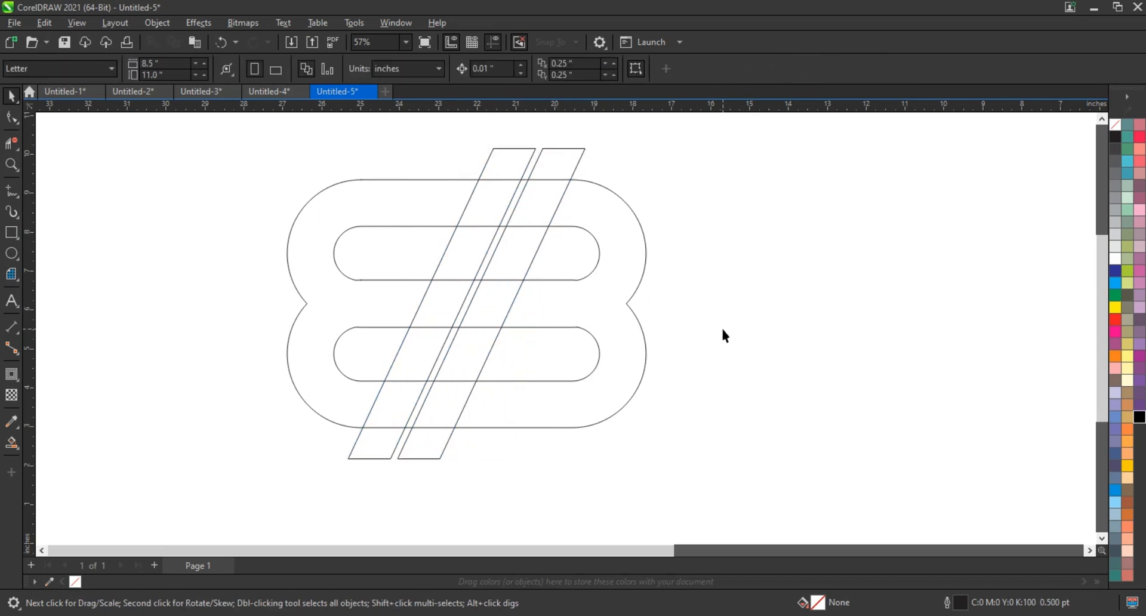
Add a one-step outward contour of 0.114 in to the slanted bars and break the contour apart.
{"action": "left_click", "coordinate": [532, 253]}
{"action": "left_click", "coordinate": [11, 375]}
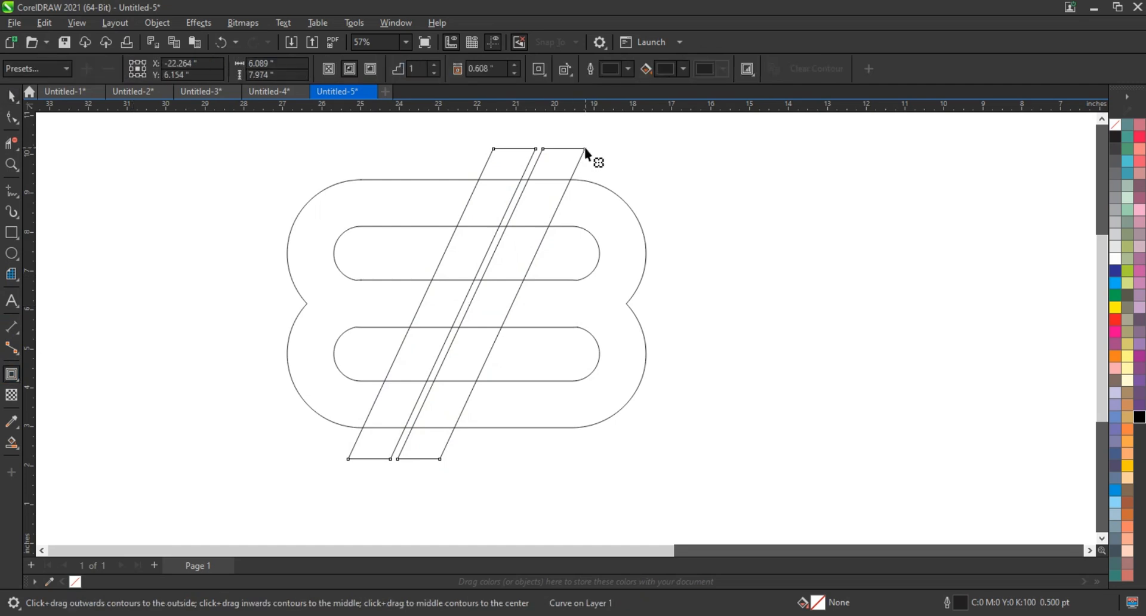
{"action": "left_click_drag", "start_coordinate": [588, 151], "coordinate": [590, 147]}
{"action": "left_click", "coordinate": [12, 96]}
{"action": "left_click", "coordinate": [156, 23]}
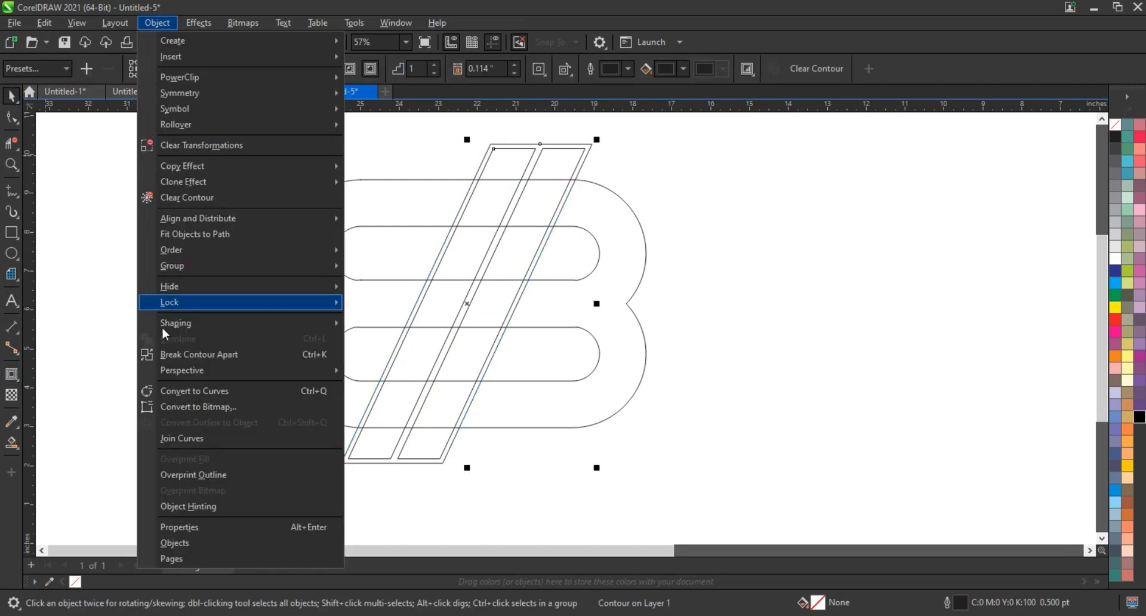
{"action": "left_click", "coordinate": [170, 354]}
Draw a horizontal line through the upper slot, lengthen it to about 14.79 in, and copy it down through the lower slot.
{"action": "key", "text": "F5"}
{"action": "left_click", "coordinate": [415, 236]}
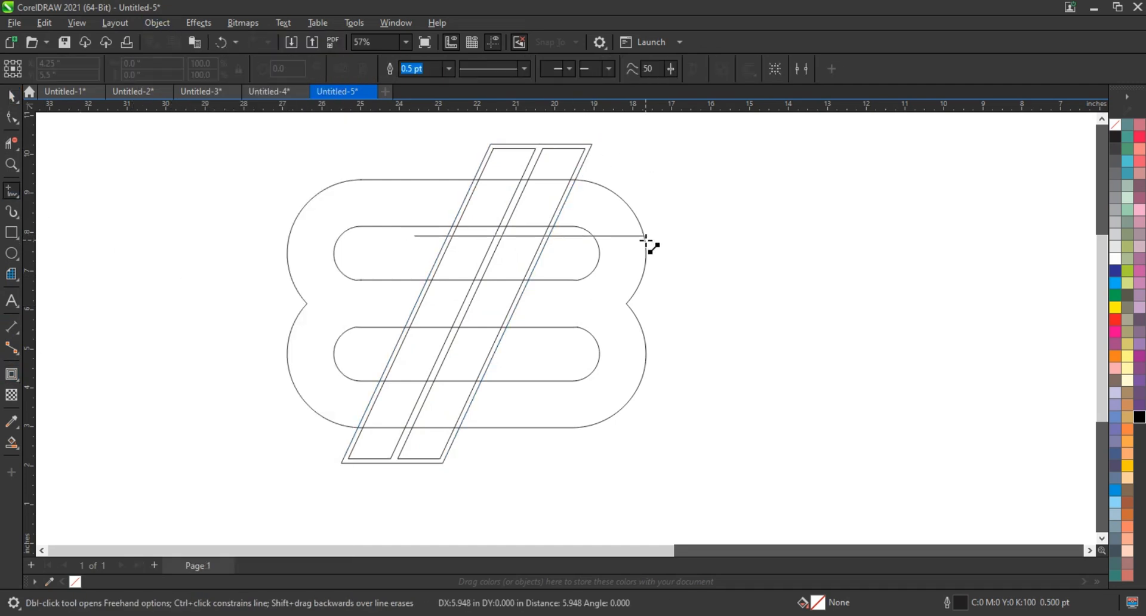
{"action": "left_click", "coordinate": [646, 238]}
{"action": "left_click", "coordinate": [12, 115]}
{"action": "left_click_drag", "start_coordinate": [408, 239], "coordinate": [158, 236]}
{"action": "left_click_drag", "start_coordinate": [654, 238], "coordinate": [678, 371]}
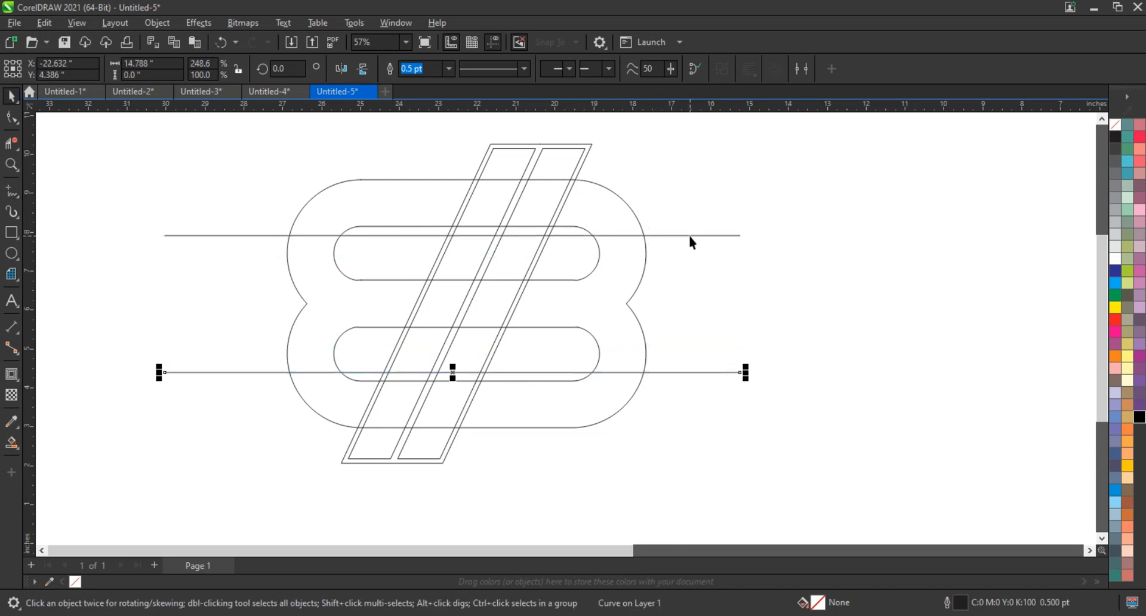
Combine the two horizontal lines, centre them on the figure-eight, and spread them vertically to about 3.72 in apart.
{"action": "left_click", "coordinate": [689, 235], "text": "shift"}
{"action": "key", "text": "c"}
{"action": "key", "text": "e"}
{"action": "left_click", "coordinate": [681, 220]}
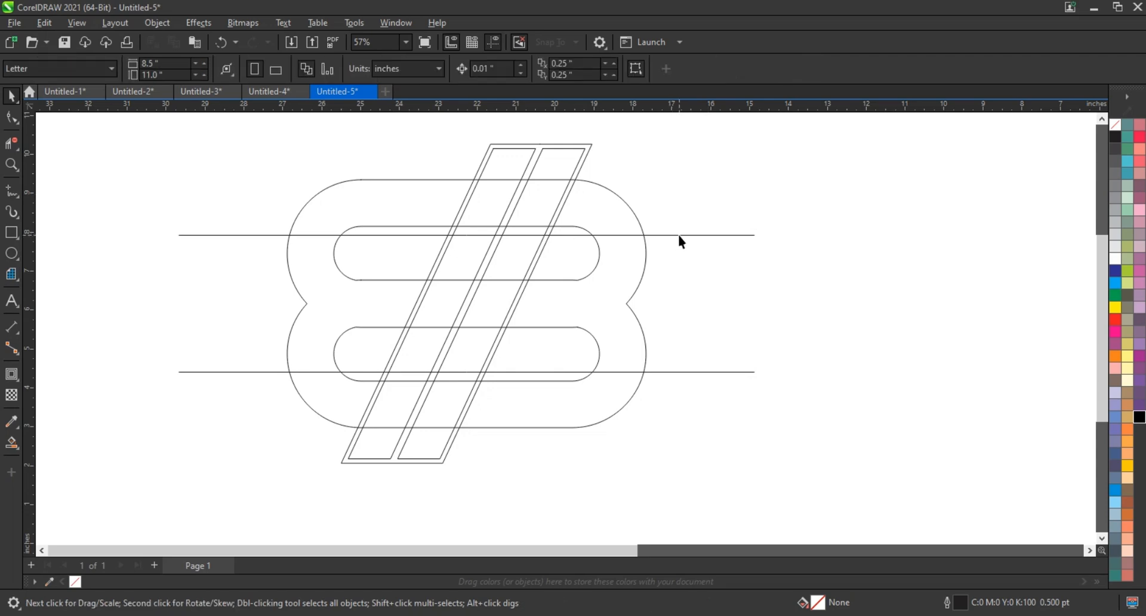
{"action": "left_click", "coordinate": [678, 235]}
{"action": "left_click_drag", "start_coordinate": [468, 230], "coordinate": [473, 225]}
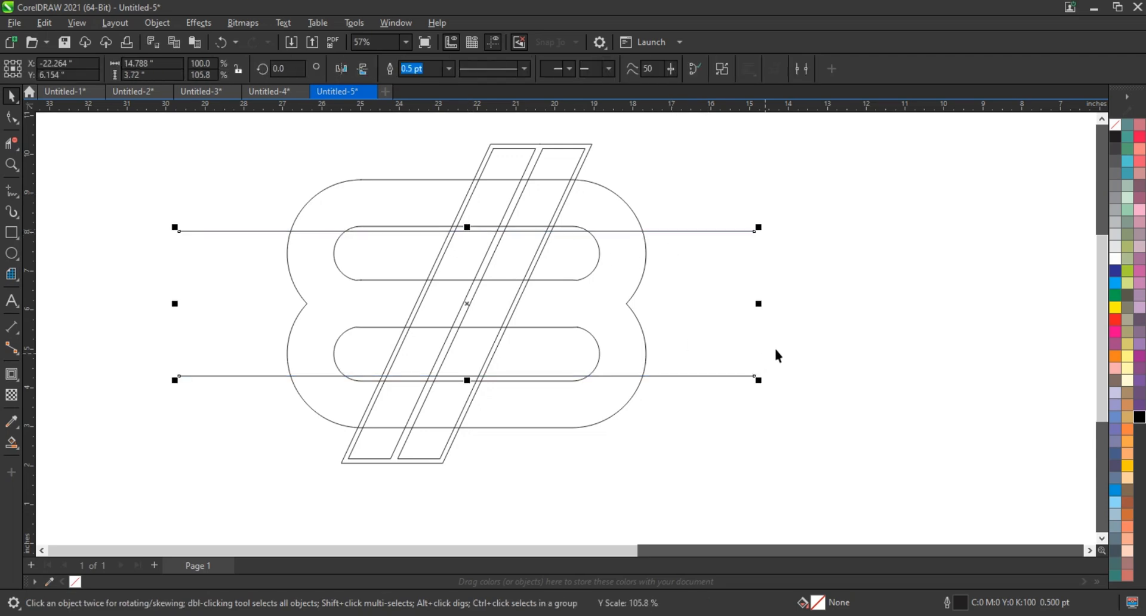
{"action": "left_click", "coordinate": [803, 342]}
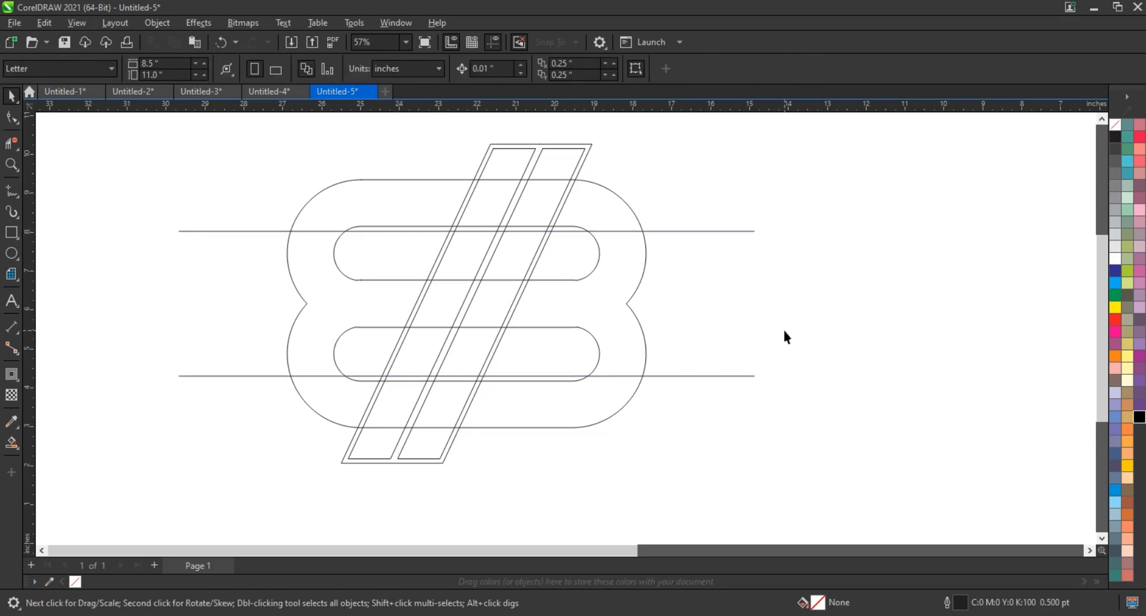
Smart-fill the figure-eight's right half in blue, continuing along its upper band and down the left slanted bar to the lower line.
{"action": "scroll", "coordinate": [463, 273], "scroll_direction": "down", "scroll_amount": 1}
{"action": "left_click_drag", "start_coordinate": [251, 161], "coordinate": [718, 426]}
{"action": "key", "text": "shift+F2"}
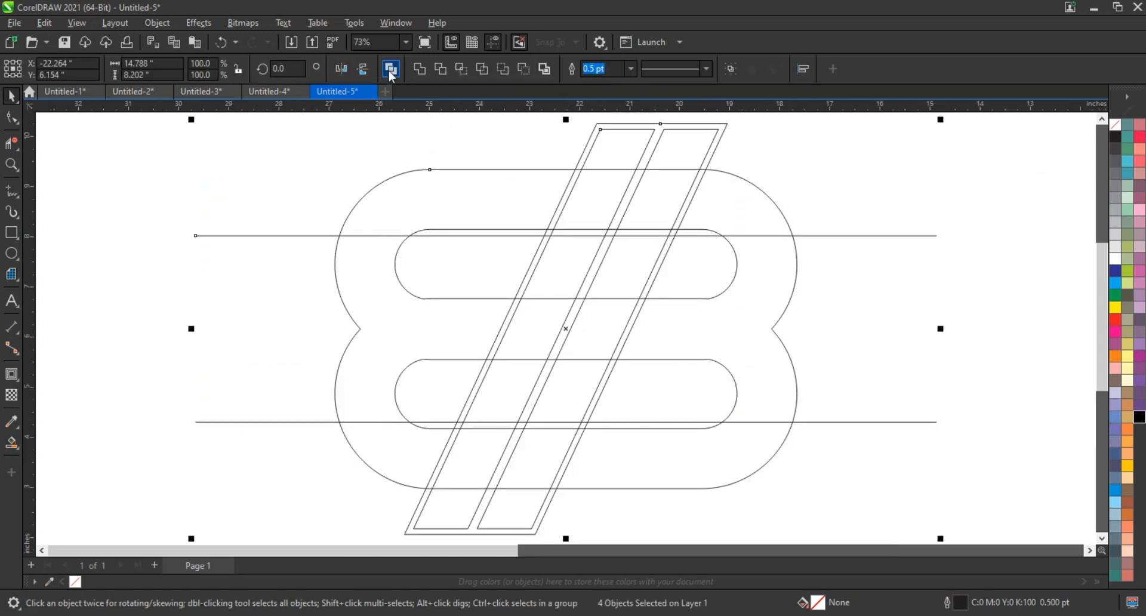
{"action": "left_click", "coordinate": [10, 444]}
{"action": "left_click", "coordinate": [599, 466]}
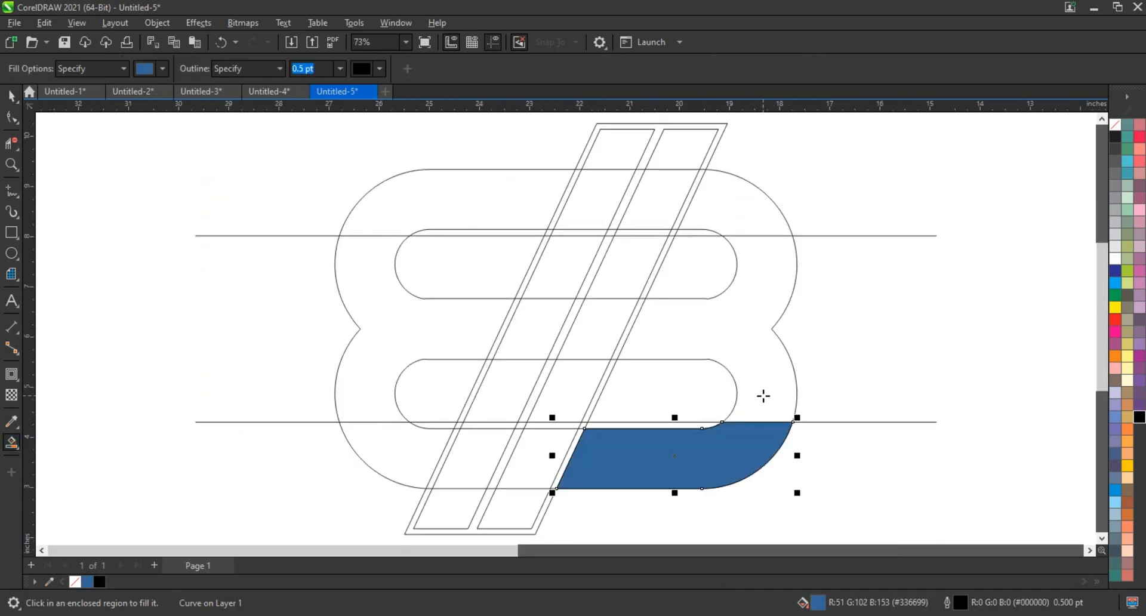
{"action": "left_click", "coordinate": [741, 373]}
{"action": "left_click", "coordinate": [750, 220]}
{"action": "left_click", "coordinate": [685, 209]}
{"action": "left_click", "coordinate": [664, 206]}
{"action": "left_click", "coordinate": [594, 216]}
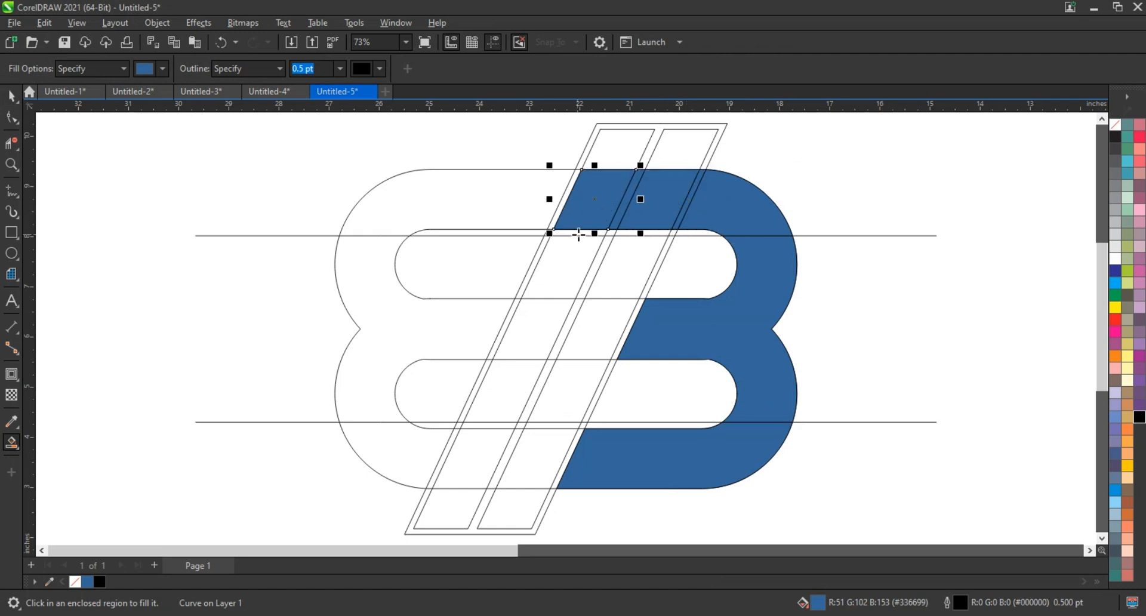
{"action": "left_click", "coordinate": [580, 233]}
{"action": "left_click", "coordinate": [567, 256]}
{"action": "left_click", "coordinate": [545, 323]}
{"action": "left_click", "coordinate": [520, 374]}
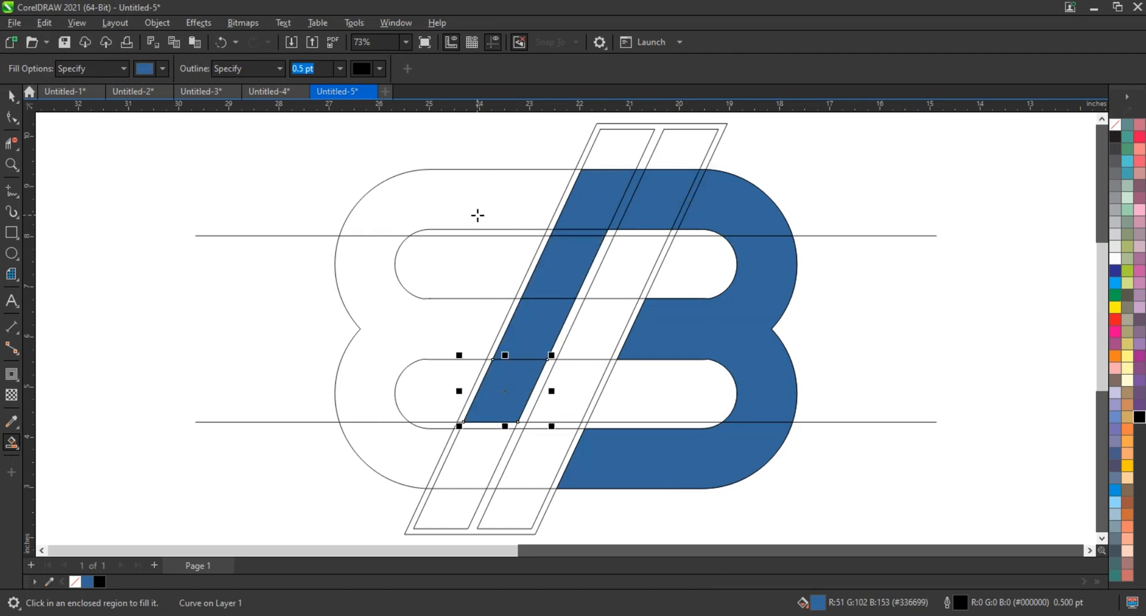
Smart-fill the figure-eight's left half in blue, continuing along its lower band and up the right slanted bar to the upper line.
{"action": "left_click", "coordinate": [478, 215]}
{"action": "left_click", "coordinate": [391, 261]}
{"action": "left_click", "coordinate": [383, 450]}
{"action": "left_click", "coordinate": [501, 456]}
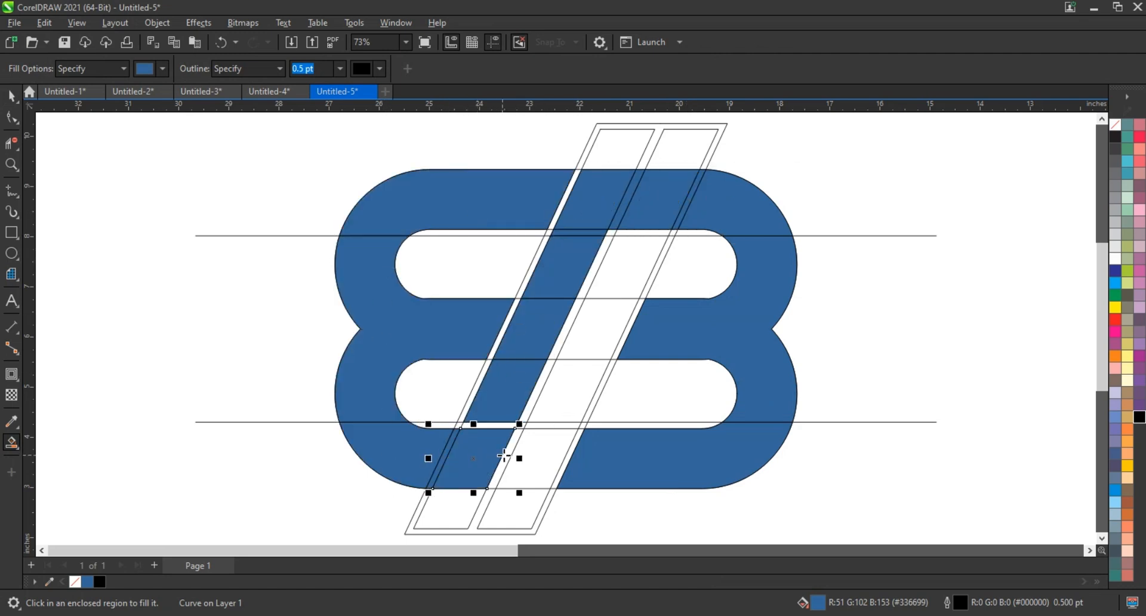
{"action": "left_click", "coordinate": [535, 459]}
{"action": "left_click", "coordinate": [558, 423]}
{"action": "left_click", "coordinate": [573, 391]}
{"action": "left_click", "coordinate": [597, 330]}
{"action": "left_click", "coordinate": [627, 267]}
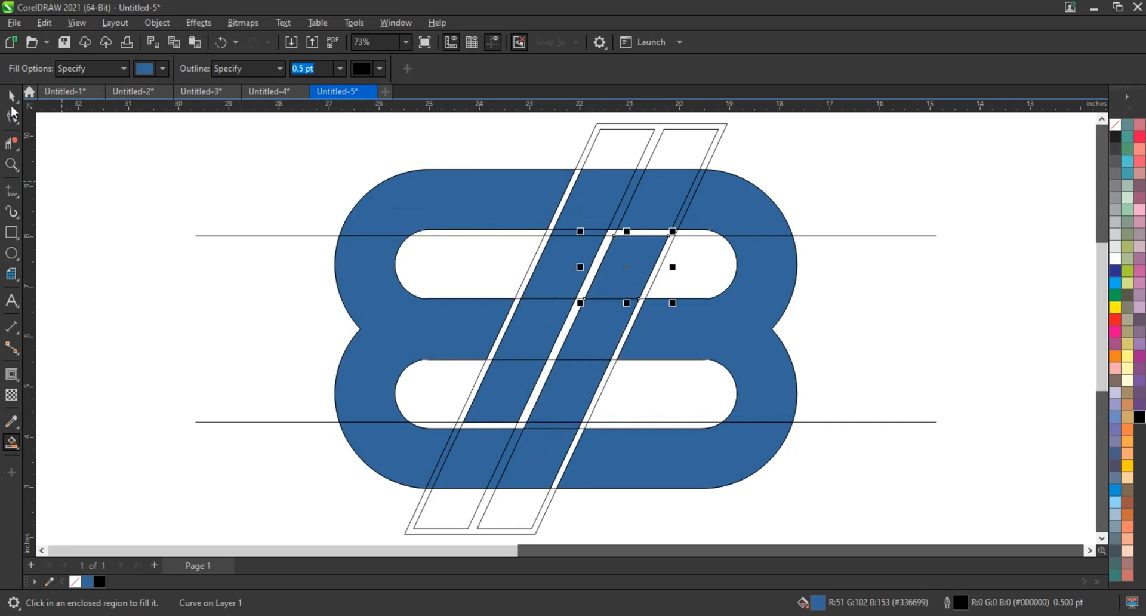
Delete the original figure-eight, slanted bars, contour and guide lines, keeping only the filled pieces.
{"action": "left_click", "coordinate": [12, 106]}
{"action": "scroll", "coordinate": [739, 215], "scroll_direction": "down", "scroll_amount": 1}
{"action": "key", "text": "Delete"}
Select all the filled logo pieces and colour them solid black.
{"action": "scroll", "coordinate": [651, 291], "scroll_direction": "down", "scroll_amount": 2}
{"action": "key", "text": "ctrl+a"}
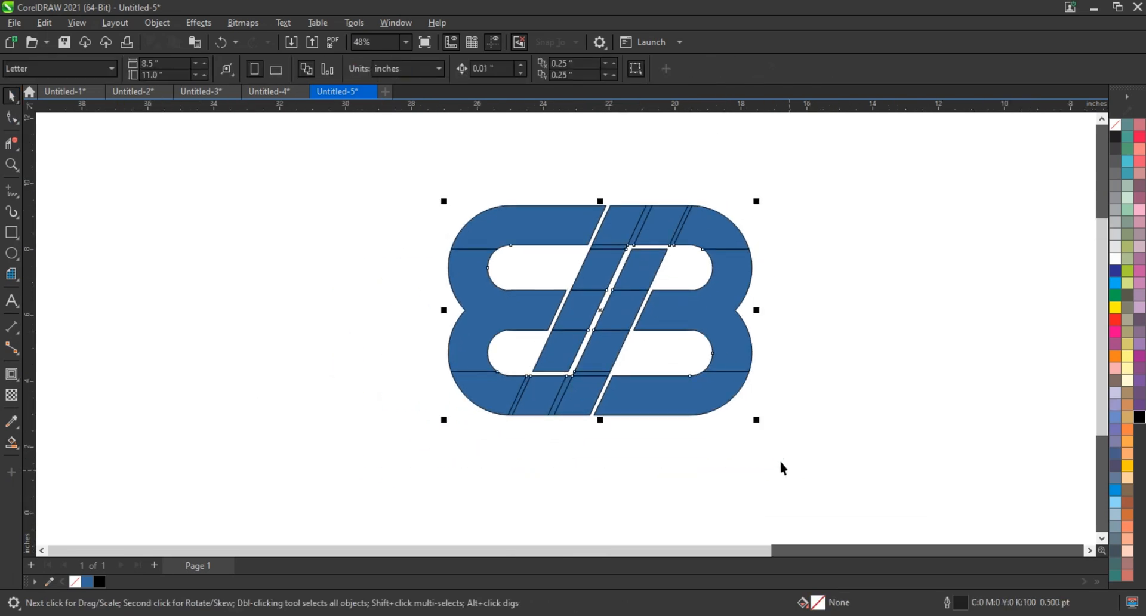
{"action": "left_click", "coordinate": [1138, 417]}
{"action": "left_click", "coordinate": [414, 324]}
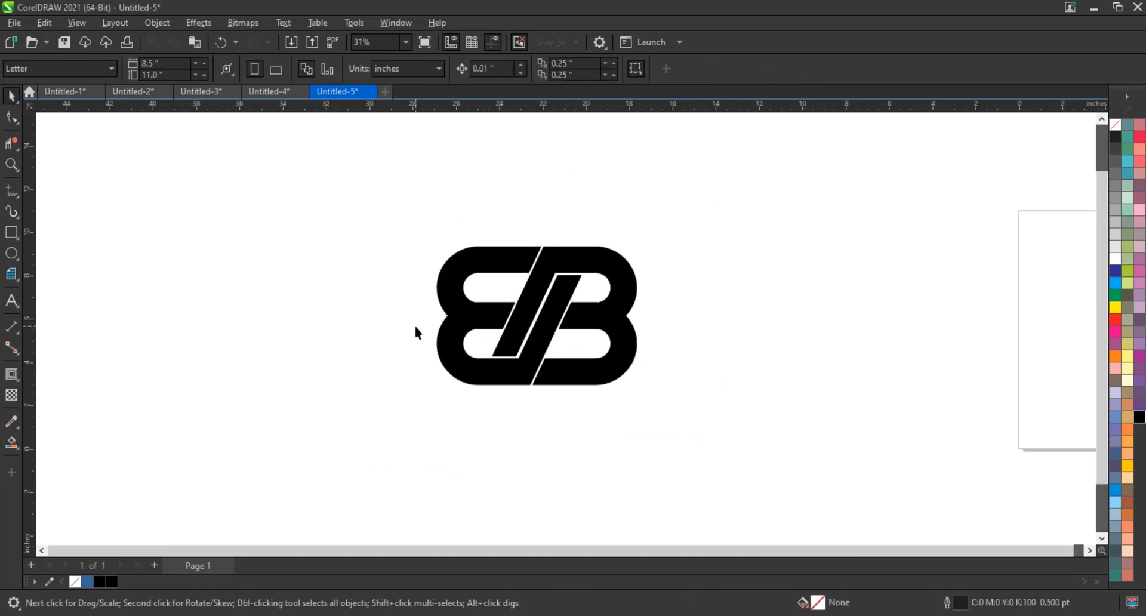
{"action": "scroll", "coordinate": [413, 324], "scroll_direction": "up", "scroll_amount": 1}
{"action": "scroll", "coordinate": [416, 332], "scroll_direction": "down", "scroll_amount": 1}
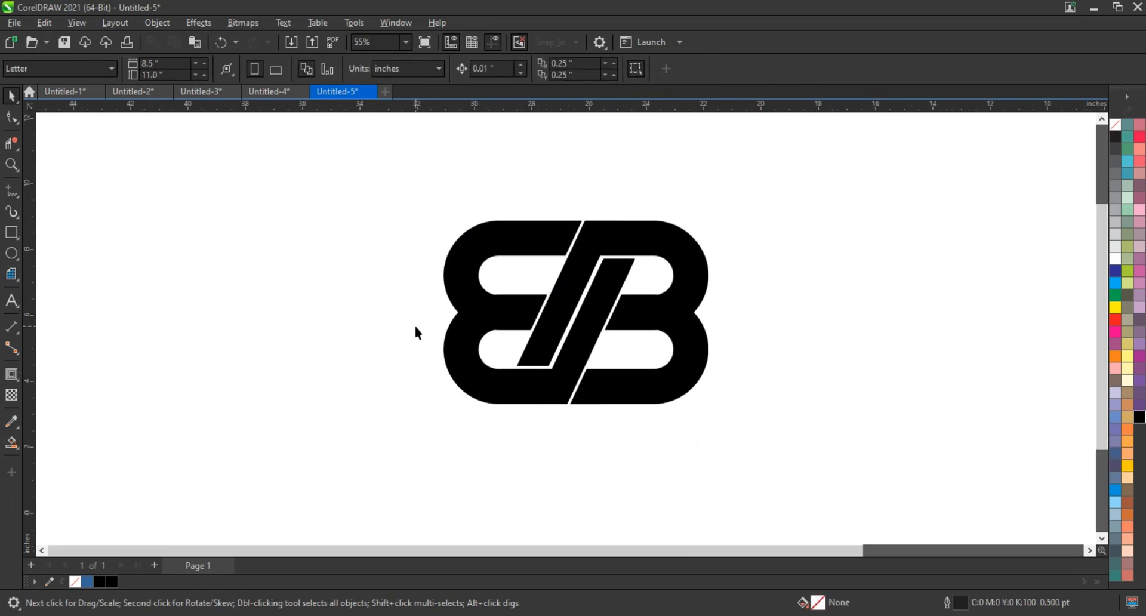